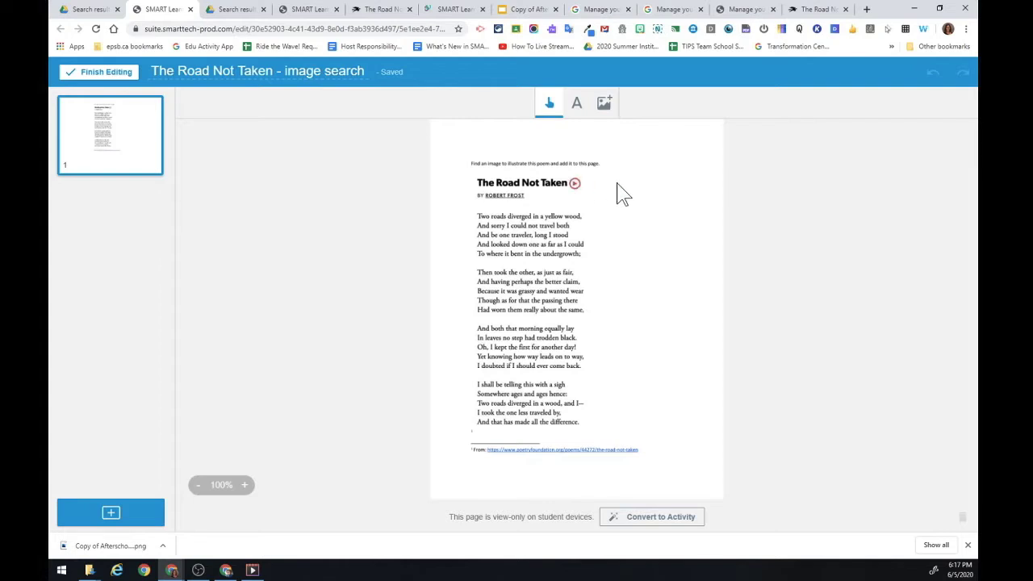
# Choose the Text (A) tool in the top toolbar to add new text to the poem page.
pyautogui.click(578, 106)
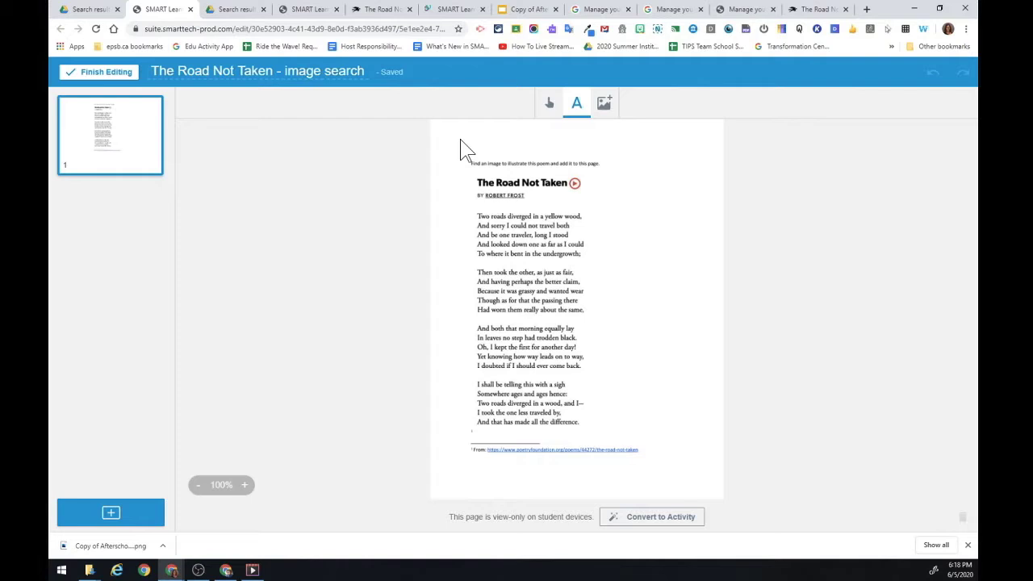
# Type a note asking students to underline words that led them to choose their image.
pyautogui.click(467, 150)
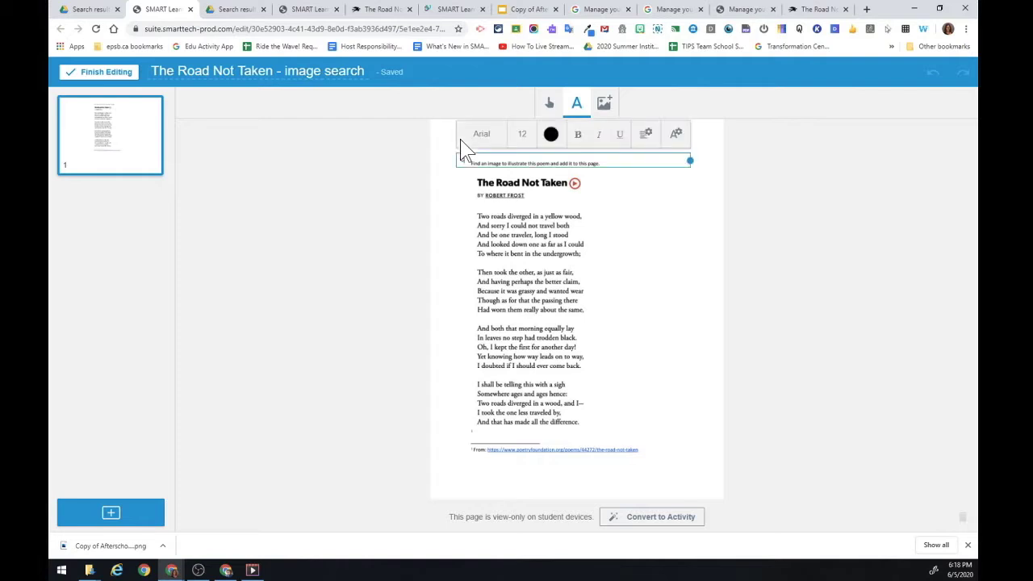
pyautogui.write('image or vid')
pyautogui.press('BackSpace')
pyautogui.write('underline words that lead you to the decision to choose')
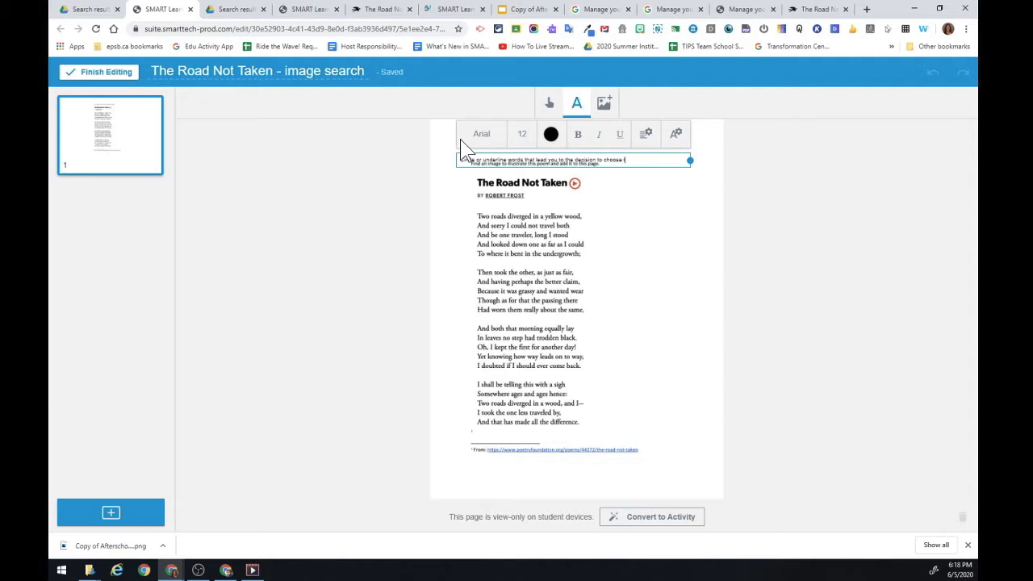
pyautogui.write(' the pl')
pyautogui.press('BackSpace')
pyautogui.press('BackSpace')
pyautogui.write('image you decide to use')
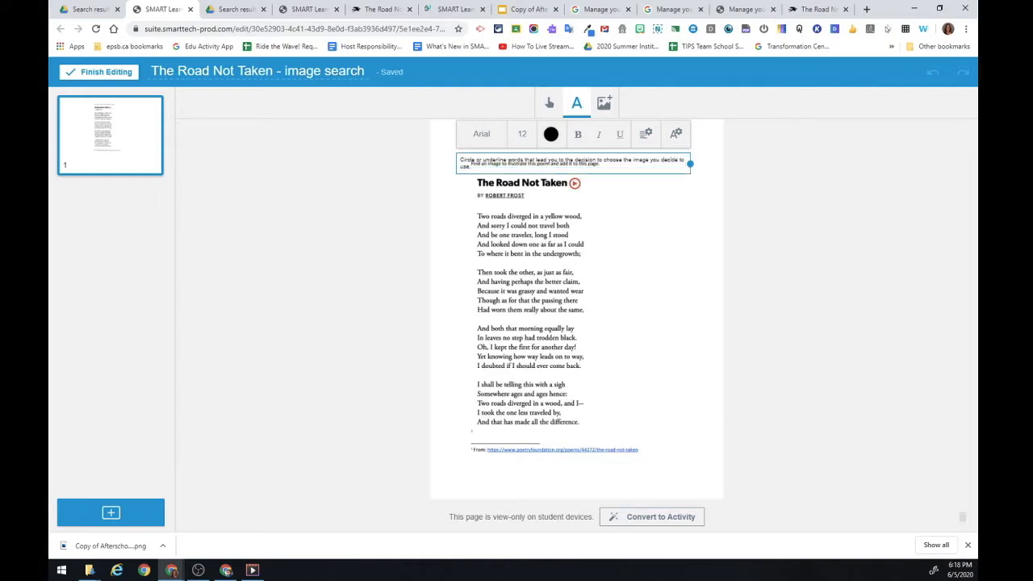
# Set the note to size 14, narrow its box, and move it beside the poem title.
pyautogui.hotkey('ctrl', 'a')
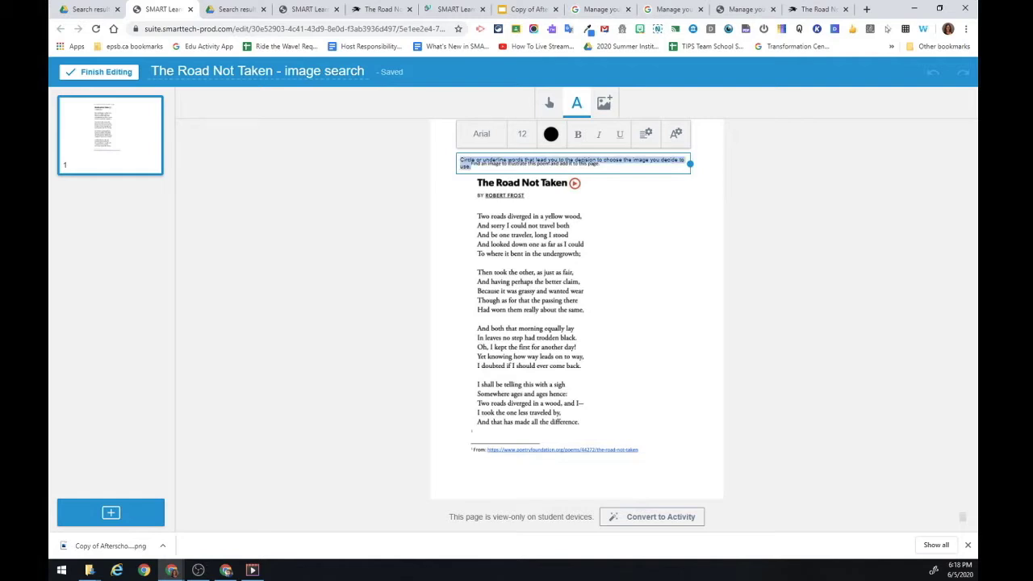
pyautogui.click(523, 134)
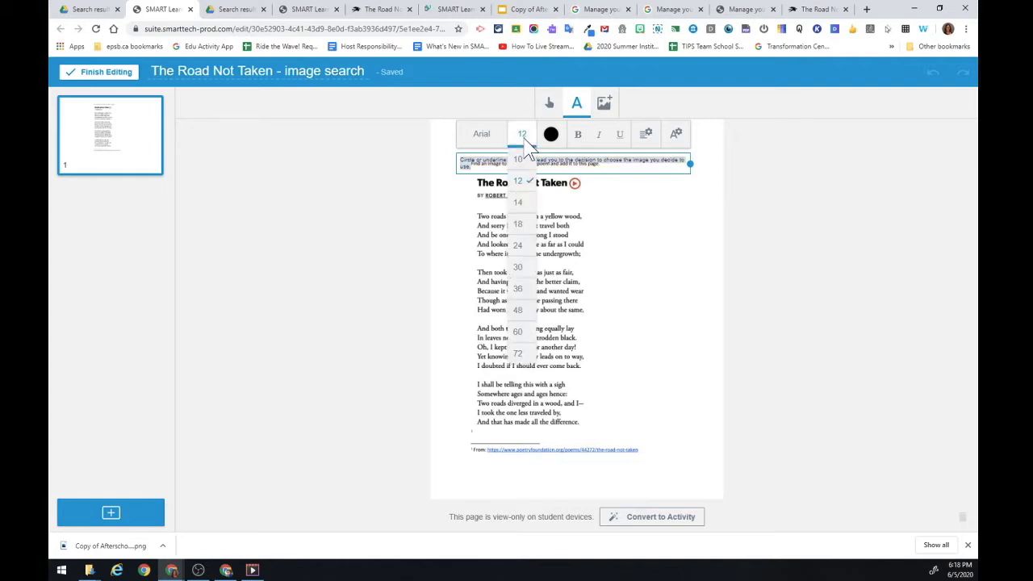
pyautogui.click(525, 211)
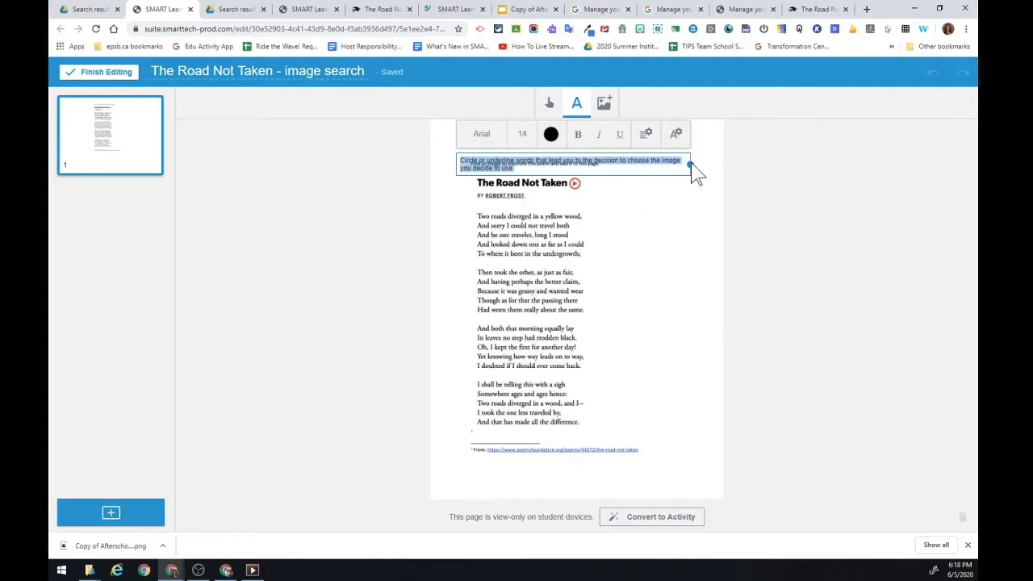
pyautogui.moveTo(691, 167); pyautogui.dragTo(590, 181)
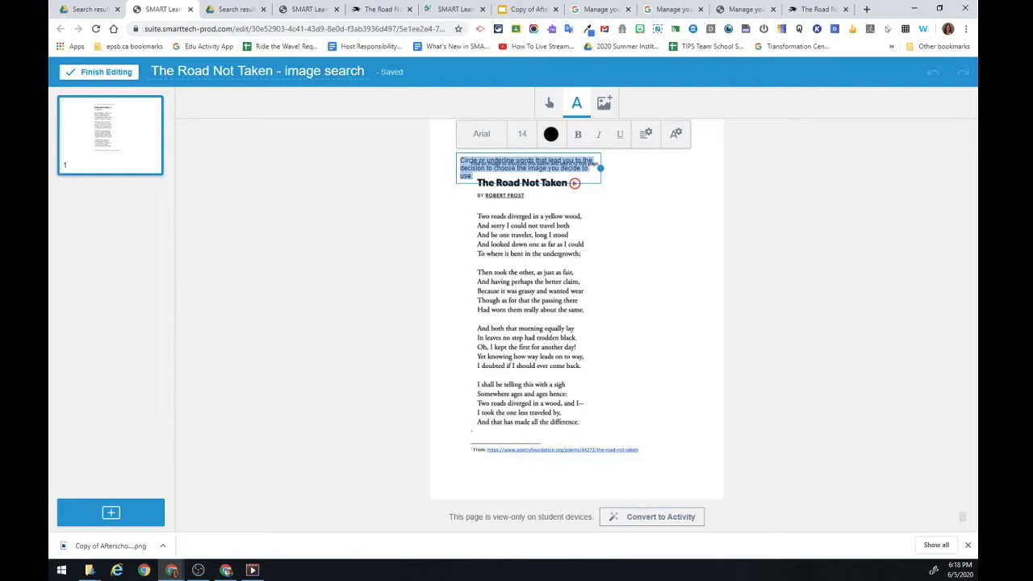
pyautogui.click(616, 202)
pyautogui.click(552, 105)
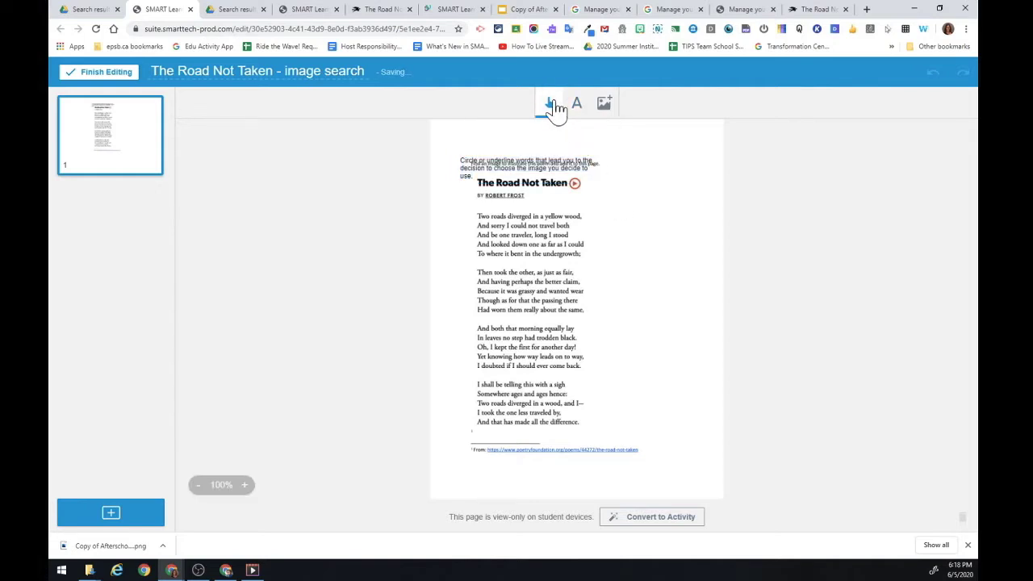
pyautogui.moveTo(496, 166); pyautogui.dragTo(621, 206)
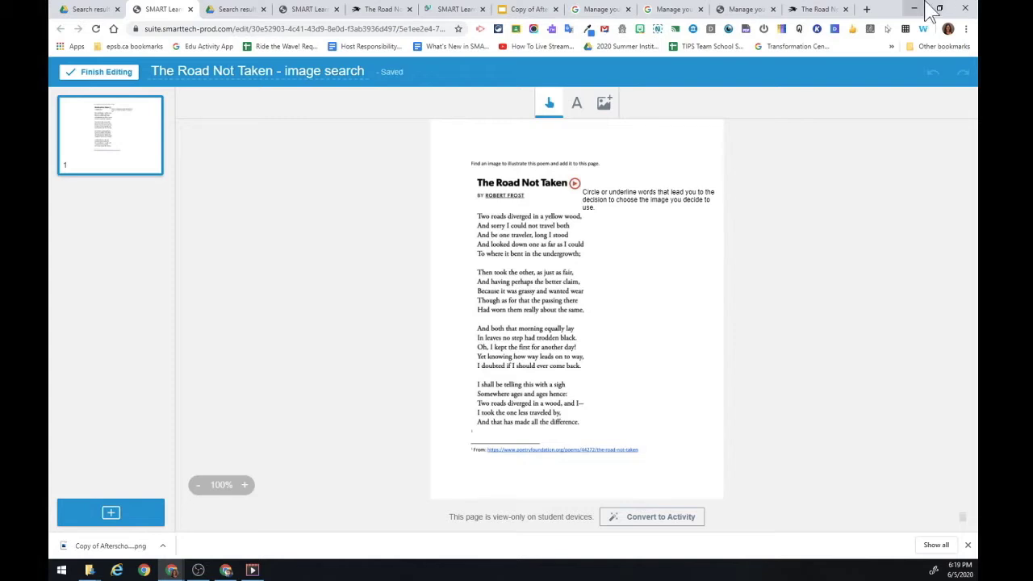
# Copy the Poetry Foundation 'The Road Not Taken' audio page address and return to the handout editor.
pyautogui.click(817, 10)
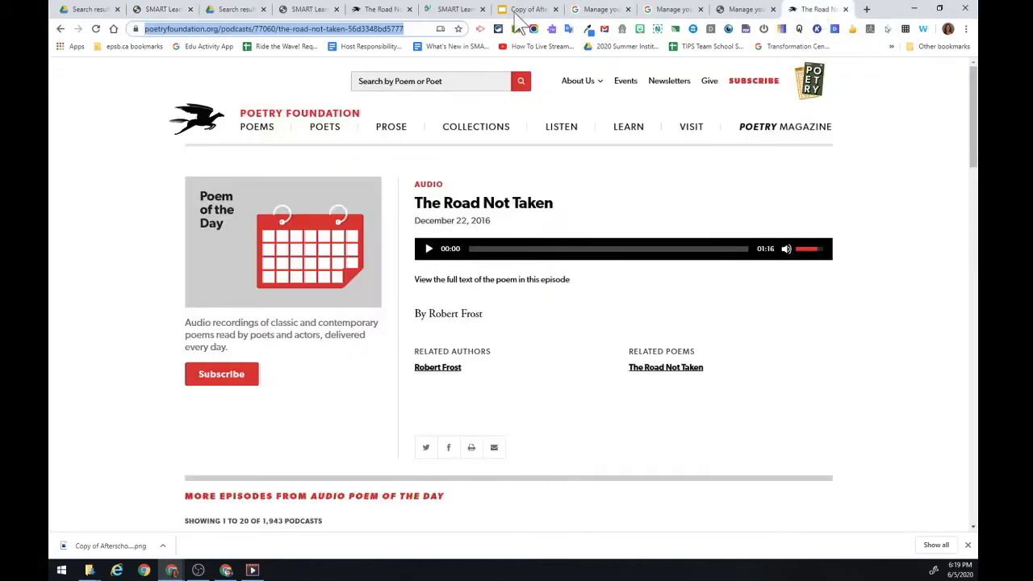
pyautogui.doubleClick(416, 29)
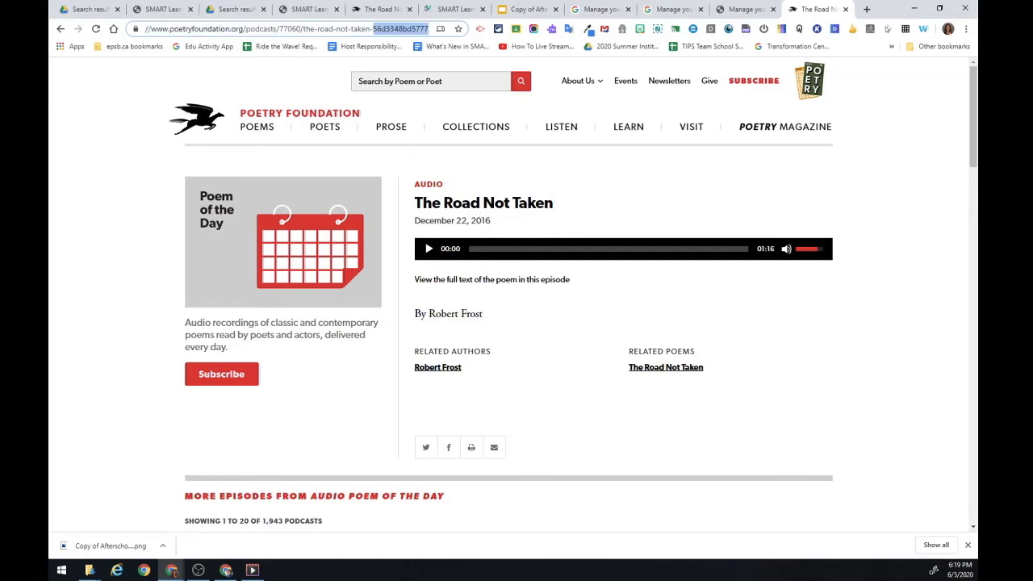
pyautogui.hotkey('ctrl', 'a')
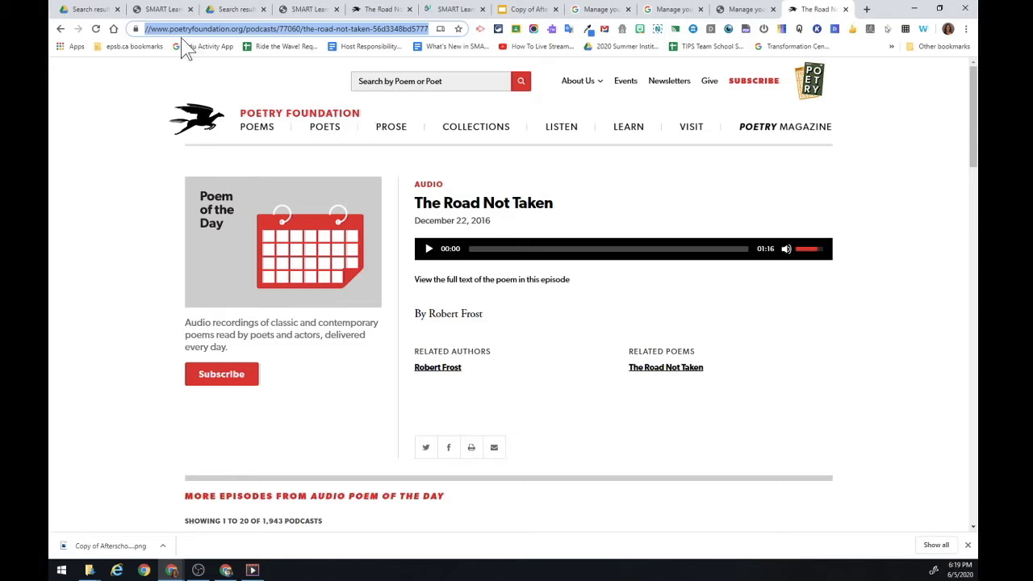
pyautogui.click(152, 12)
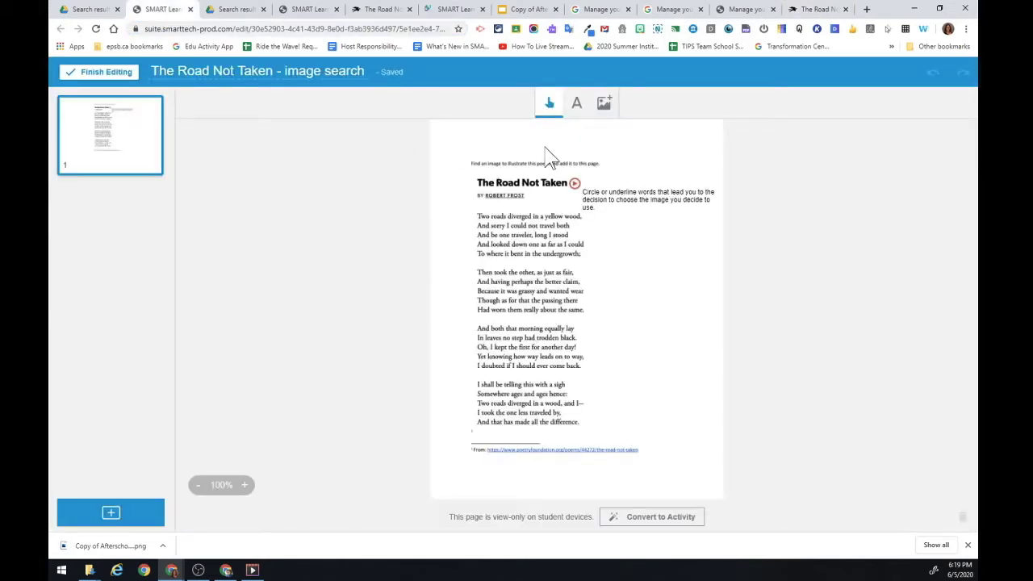
# Add the copied Poetry Foundation audio URL as a web link at the page's top right.
pyautogui.click(604, 105)
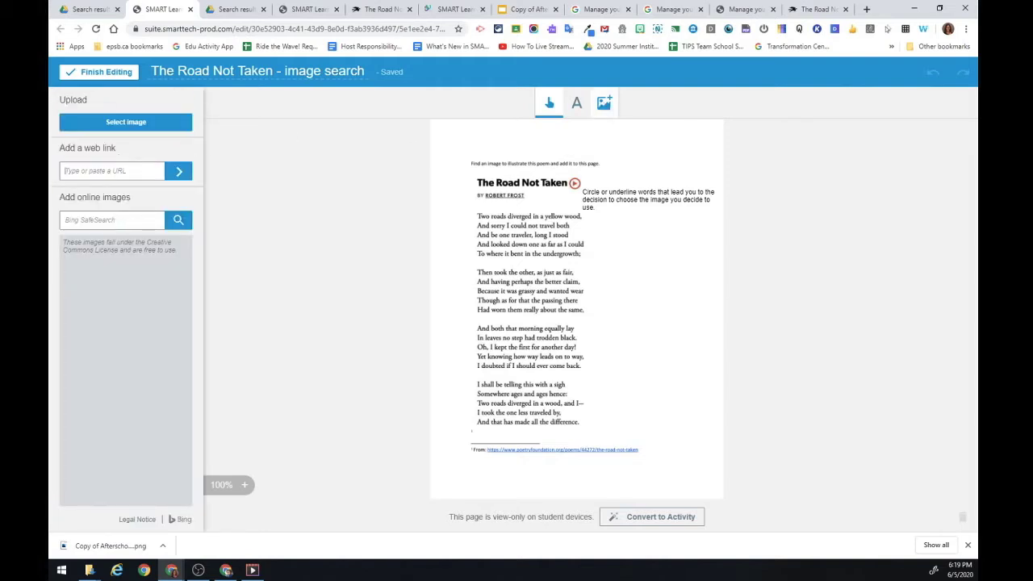
pyautogui.hotkey('ctrl', 'v')
pyautogui.click(179, 171)
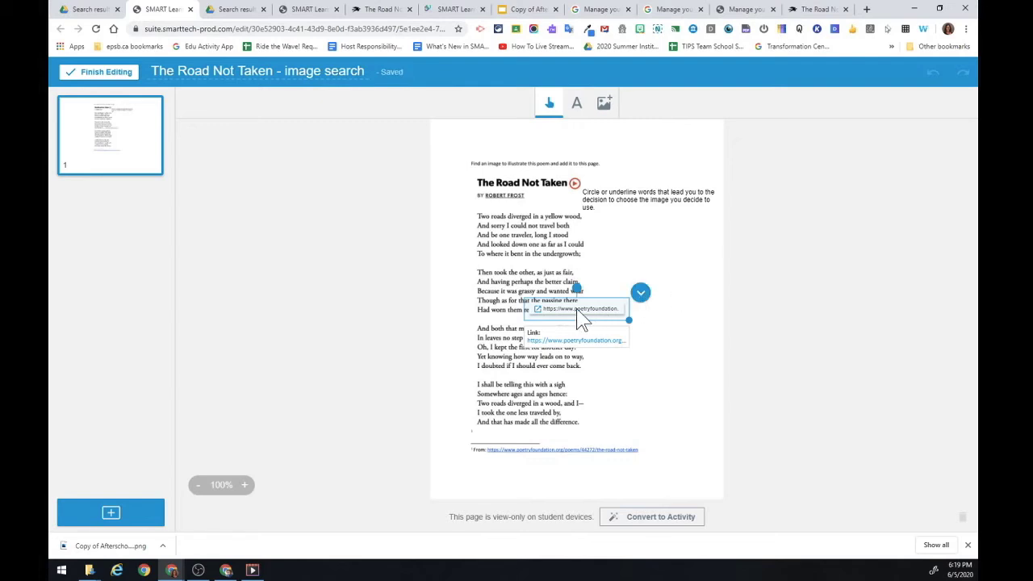
pyautogui.moveTo(581, 319); pyautogui.dragTo(658, 161)
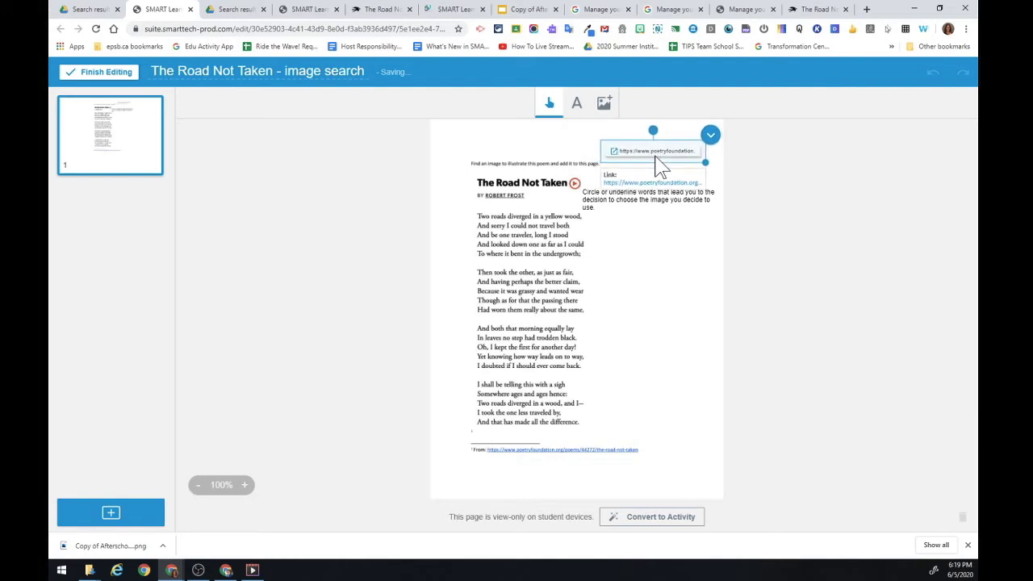
# Lock the Poetry Foundation link in place.
pyautogui.click(710, 140)
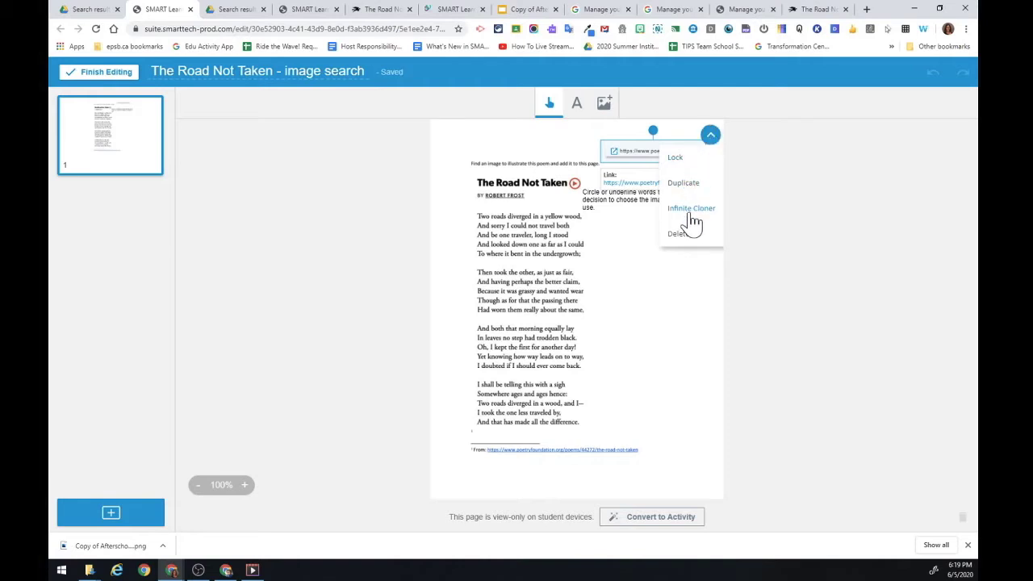
pyautogui.click(680, 298)
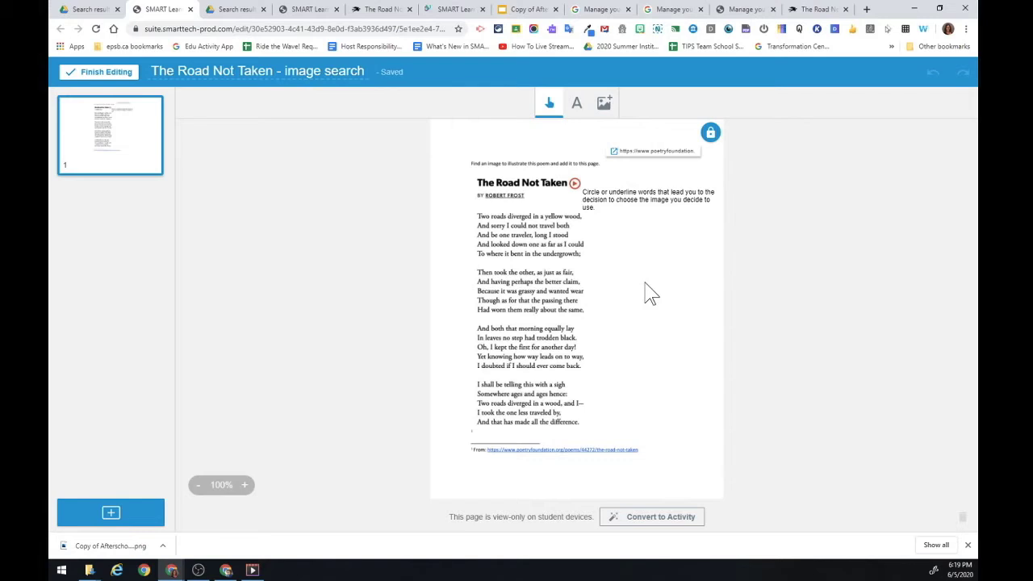
pyautogui.click(648, 163)
pyautogui.click(712, 134)
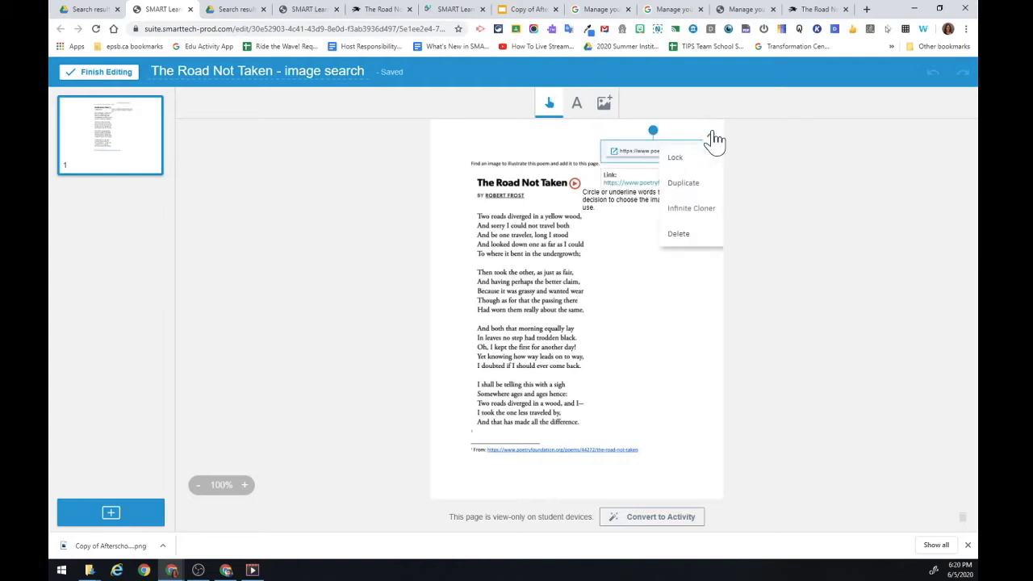
pyautogui.click(689, 156)
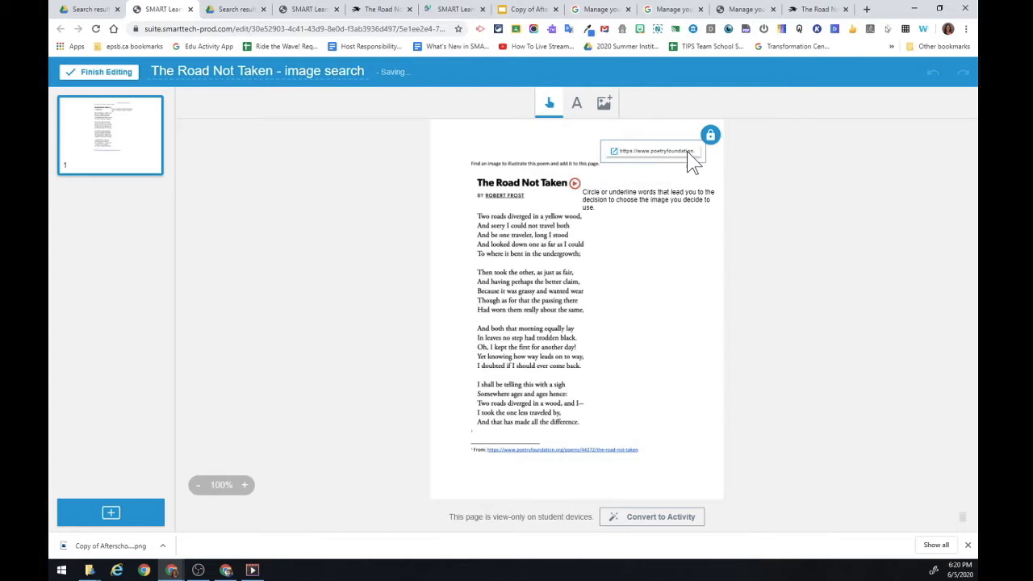
pyautogui.click(681, 300)
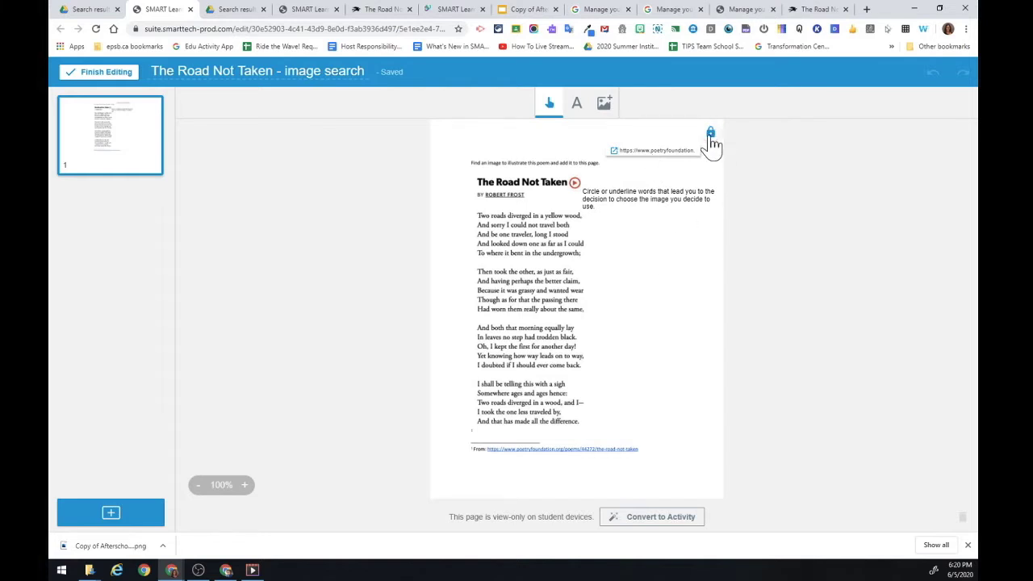
# Lock the circle-or-underline instruction box and show the Convert to Activity choices.
pyautogui.click(620, 207)
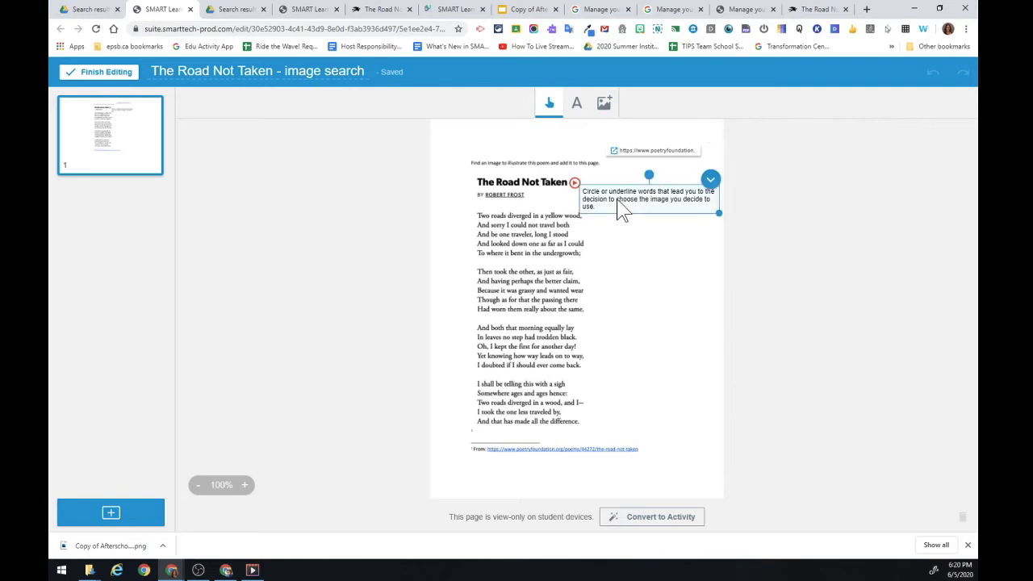
pyautogui.click(710, 185)
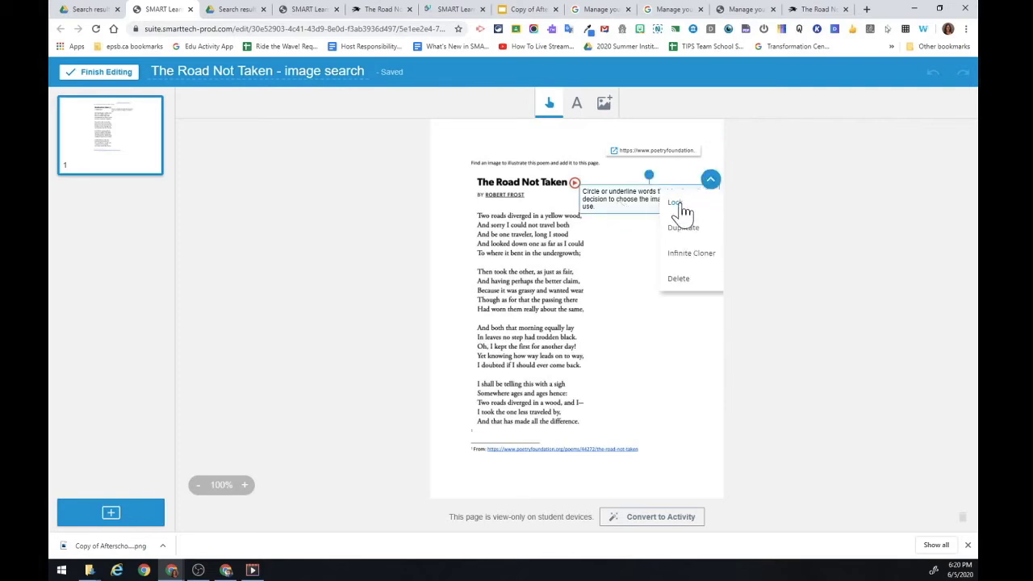
pyautogui.click(685, 211)
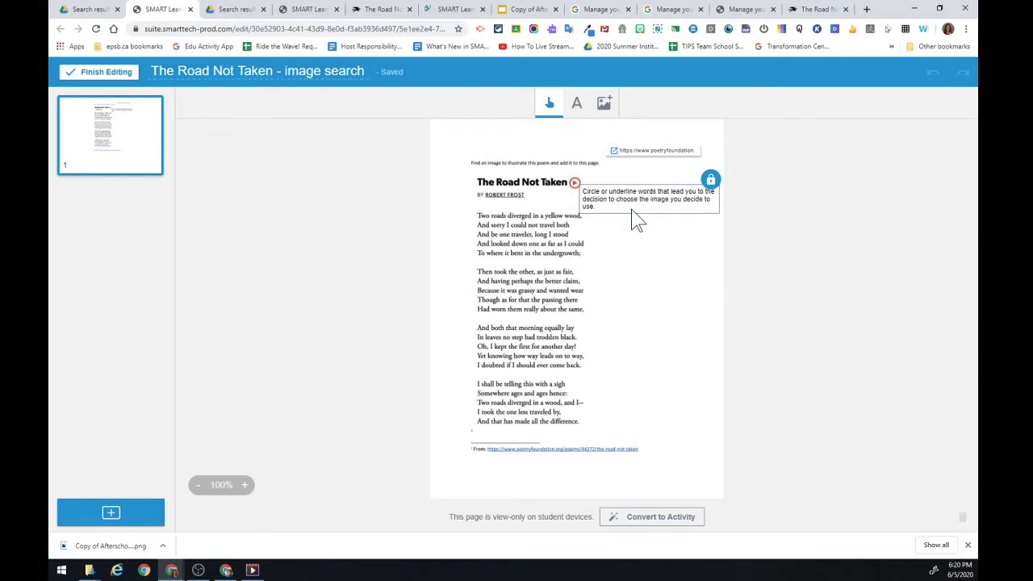
pyautogui.click(648, 297)
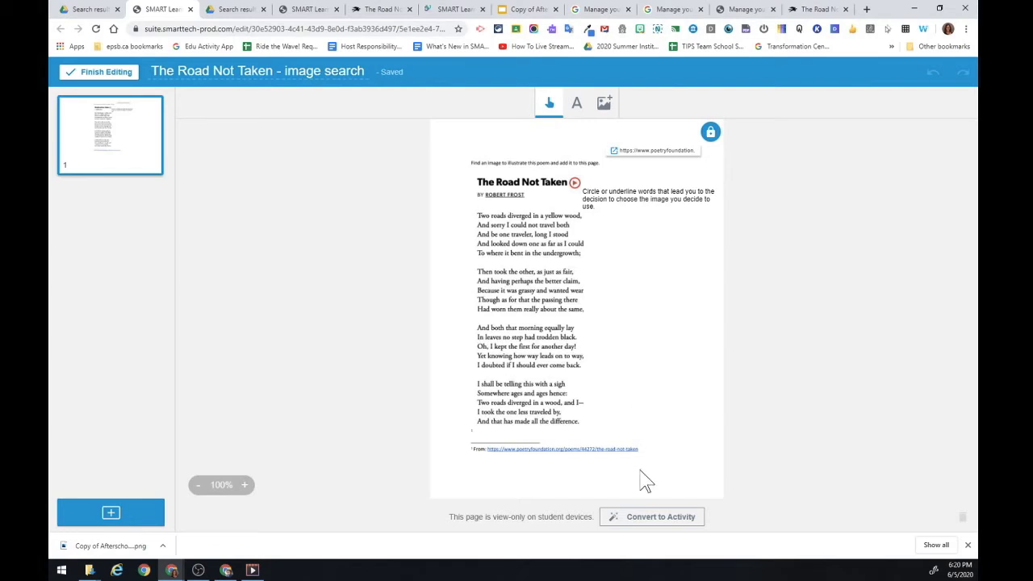
pyautogui.click(653, 526)
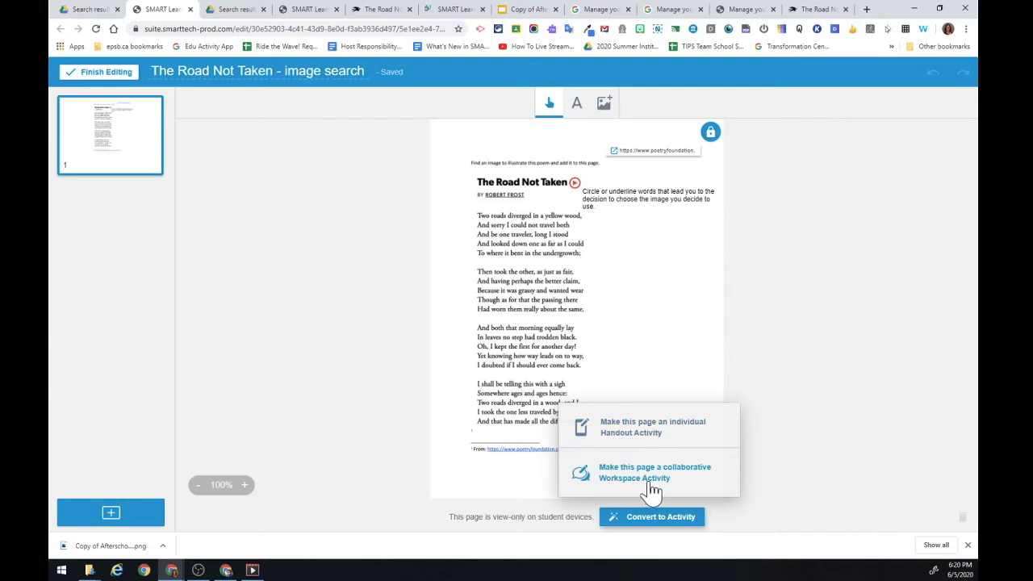
# Make the page an individual Handout activity, preview it, and deliver the lesson in a half-screen window.
pyautogui.click(637, 436)
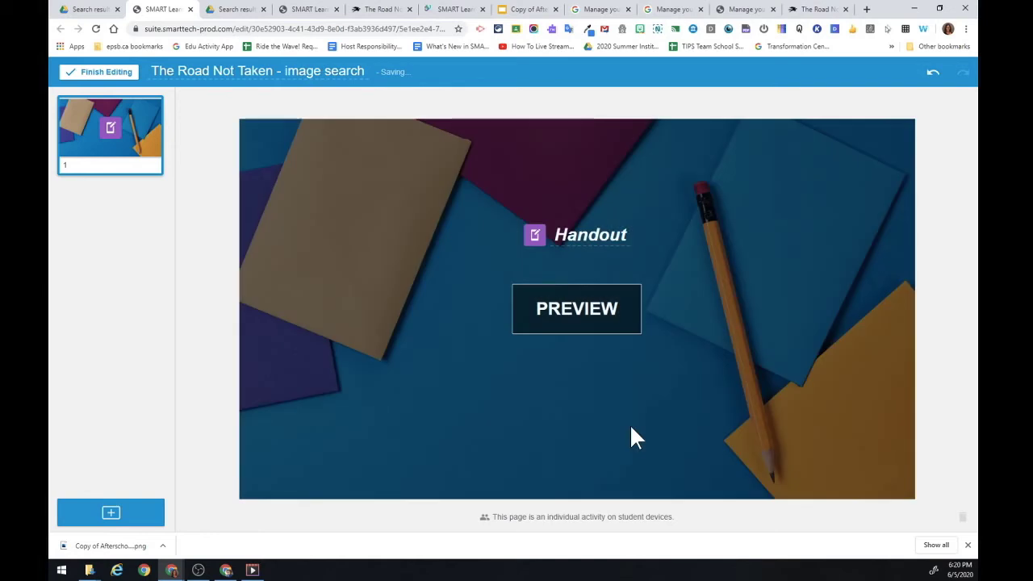
pyautogui.click(571, 307)
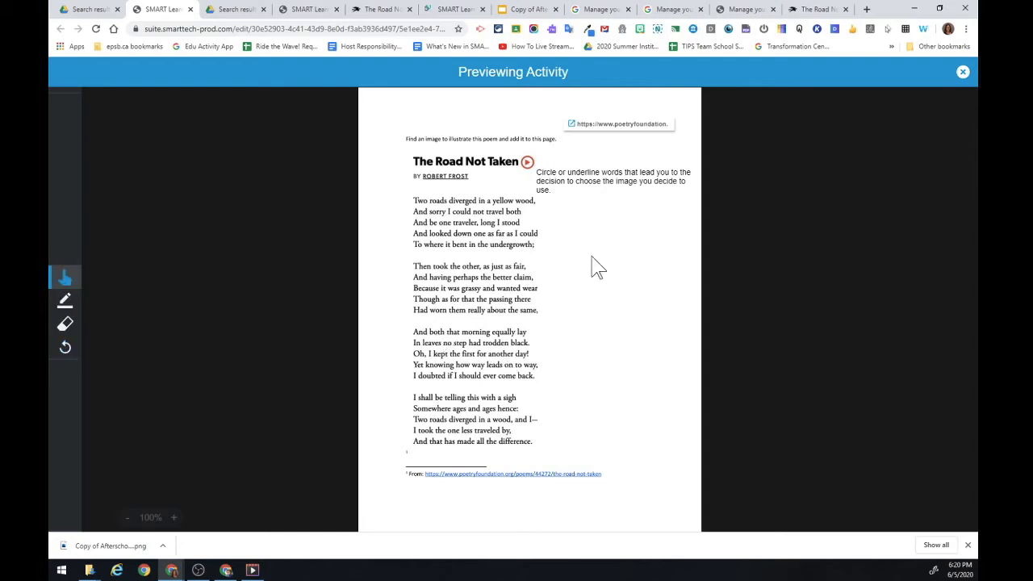
pyautogui.click(963, 71)
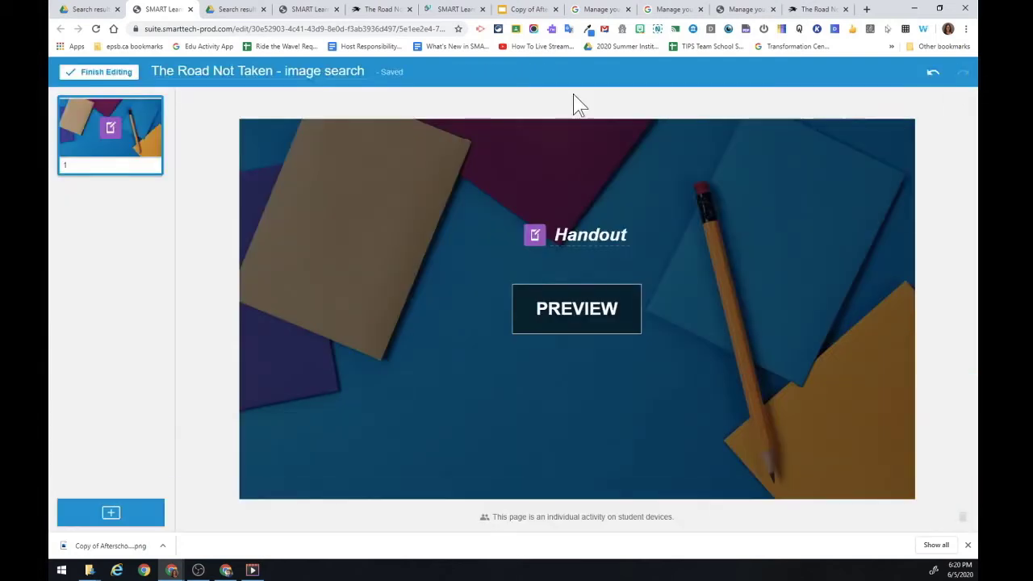
pyautogui.click(109, 74)
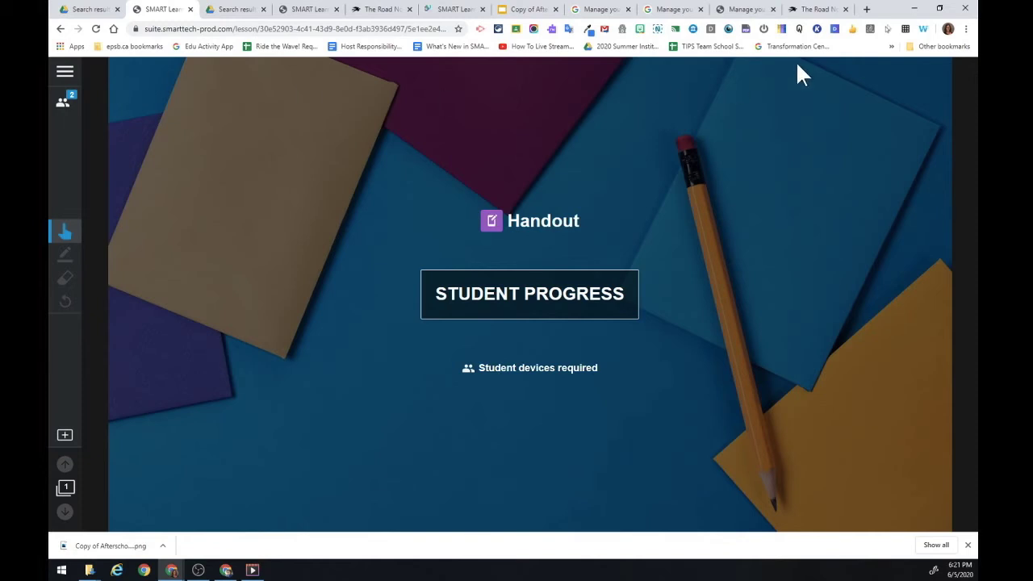
pyautogui.click(940, 8)
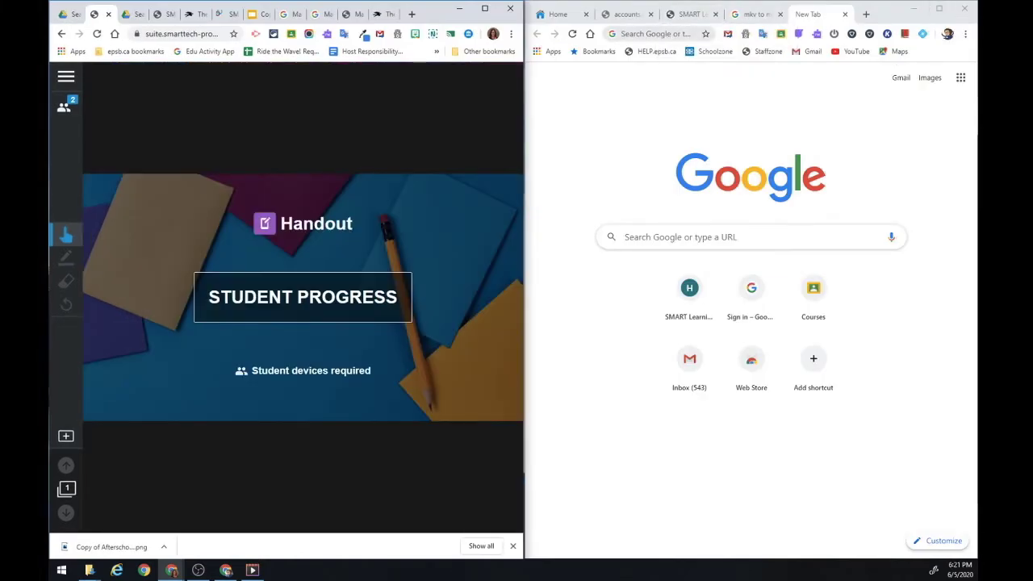
# Go to hellosmart.com in the second window to join the lesson as a student.
pyautogui.click(655, 34)
pyautogui.write('hello')
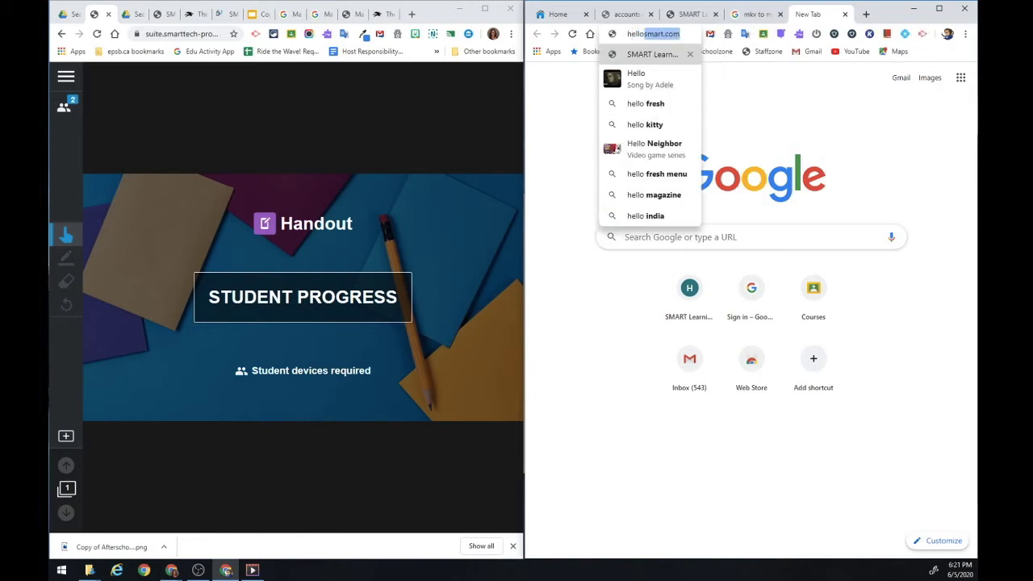
pyautogui.press('Return')
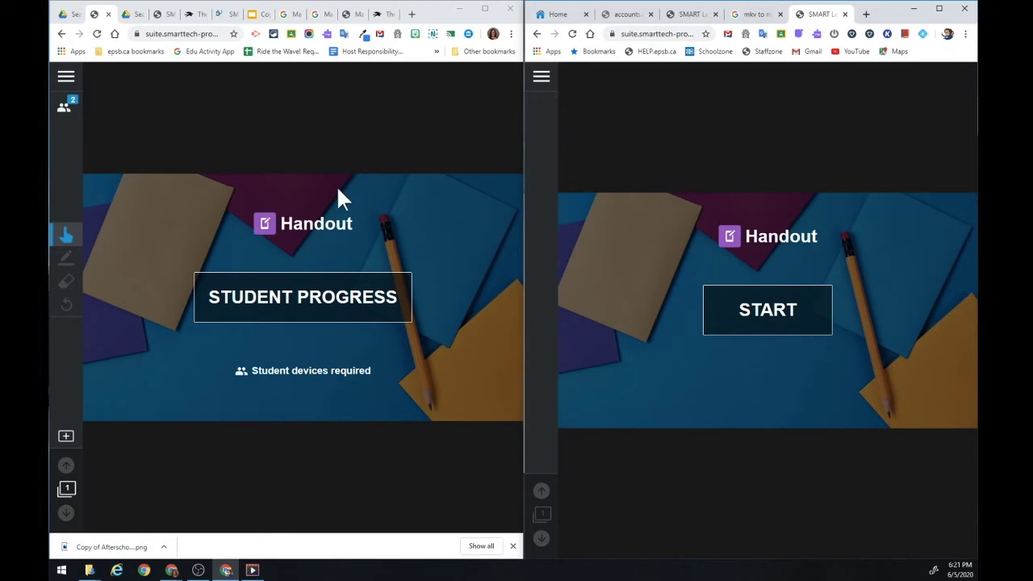
# Show the Handout's student progress list as teacher, then start the handout as the student.
pyautogui.click(260, 305)
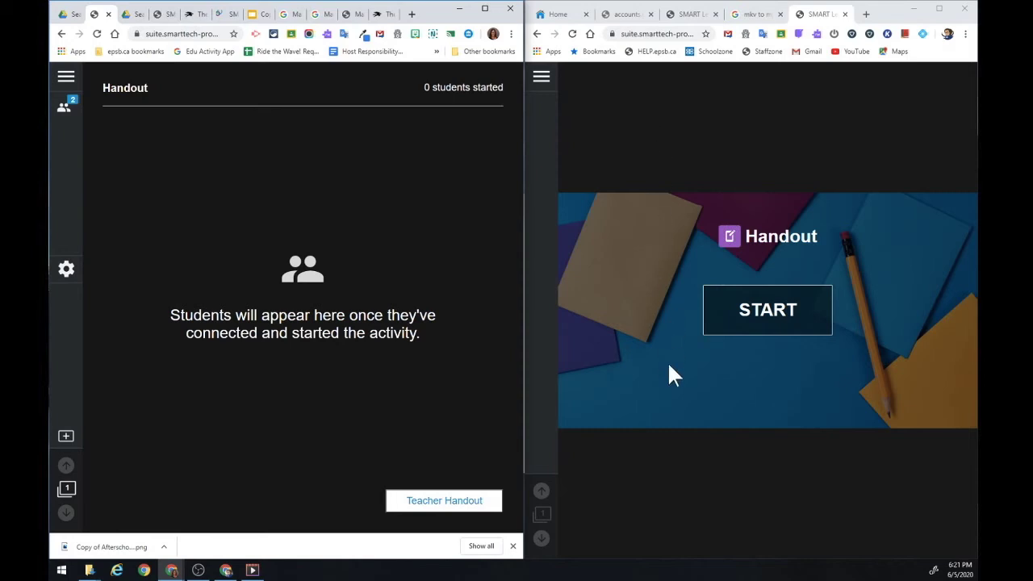
pyautogui.click(773, 317)
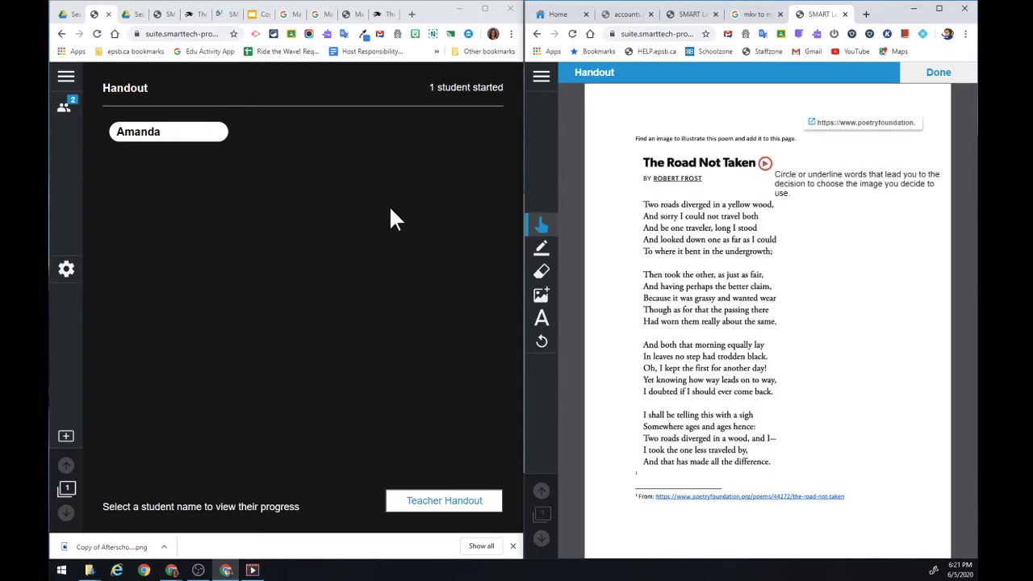
# View the student's handout in the teacher window and check its Poetry Foundation link.
pyautogui.click(133, 134)
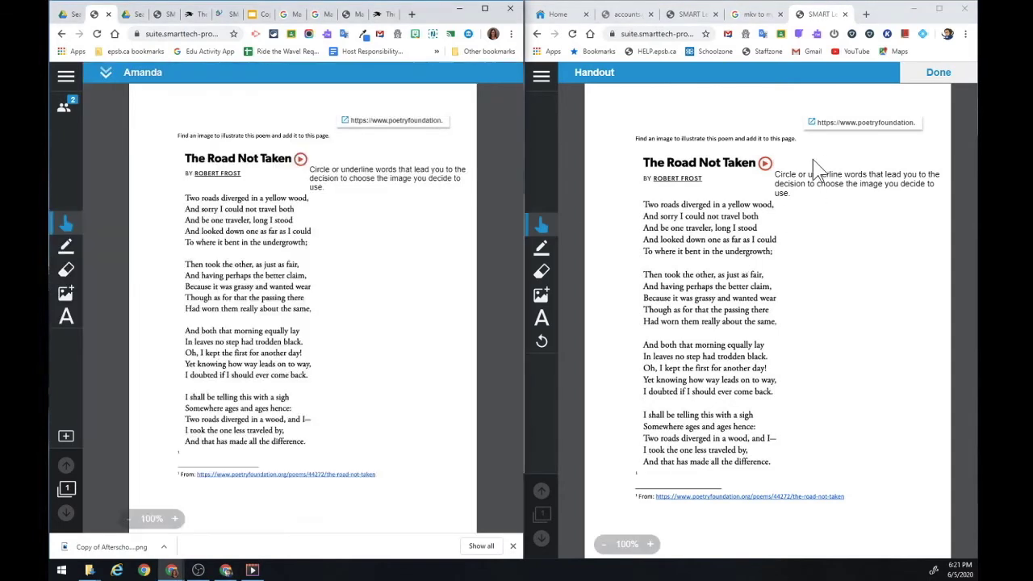
pyautogui.click(813, 124)
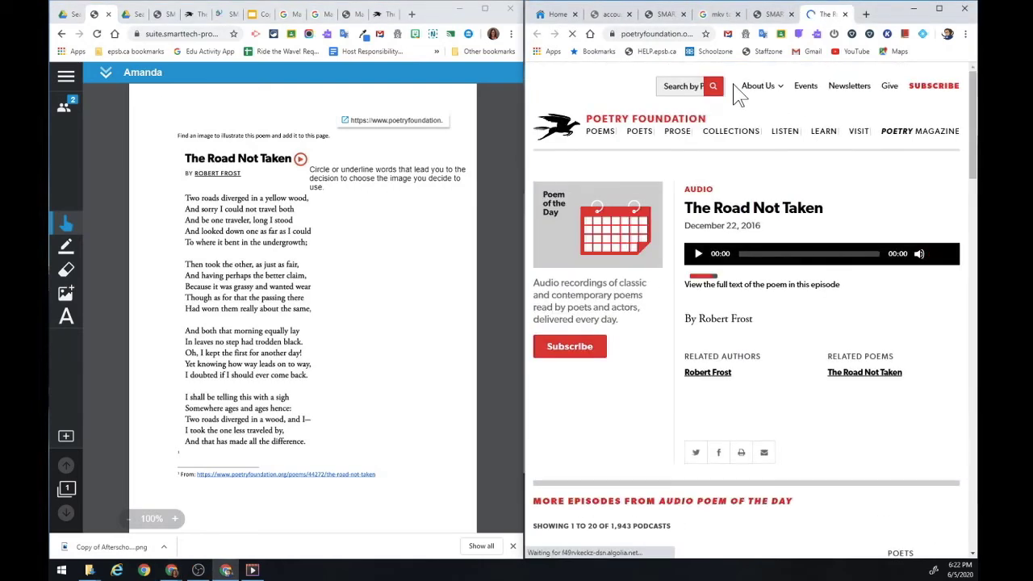
pyautogui.click(773, 16)
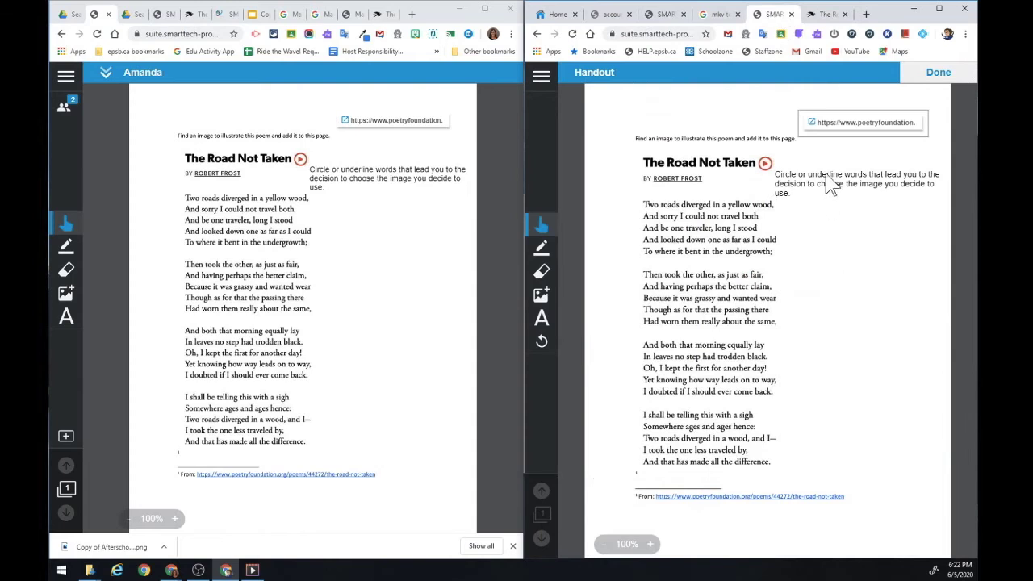
# Underline 'yellow wood', 'grassy' and 'morning' in the poem with a green pen.
pyautogui.click(543, 248)
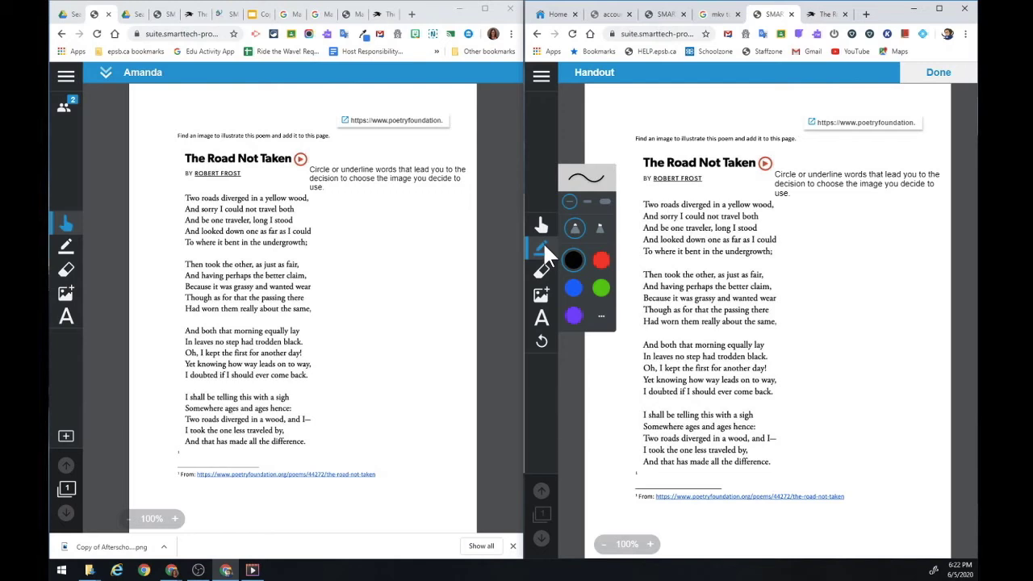
pyautogui.click(598, 292)
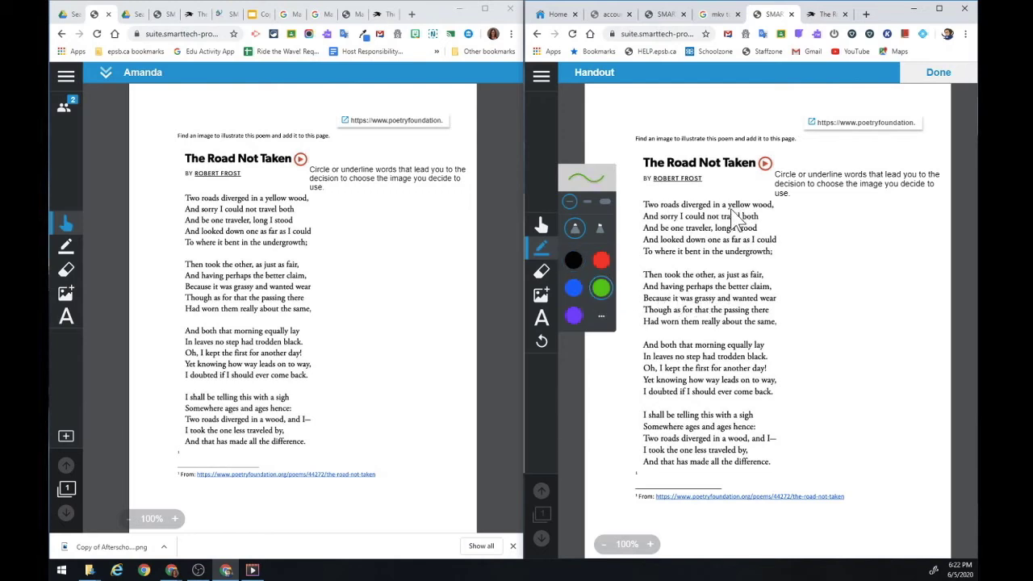
pyautogui.moveTo(730, 209); pyautogui.dragTo(774, 210)
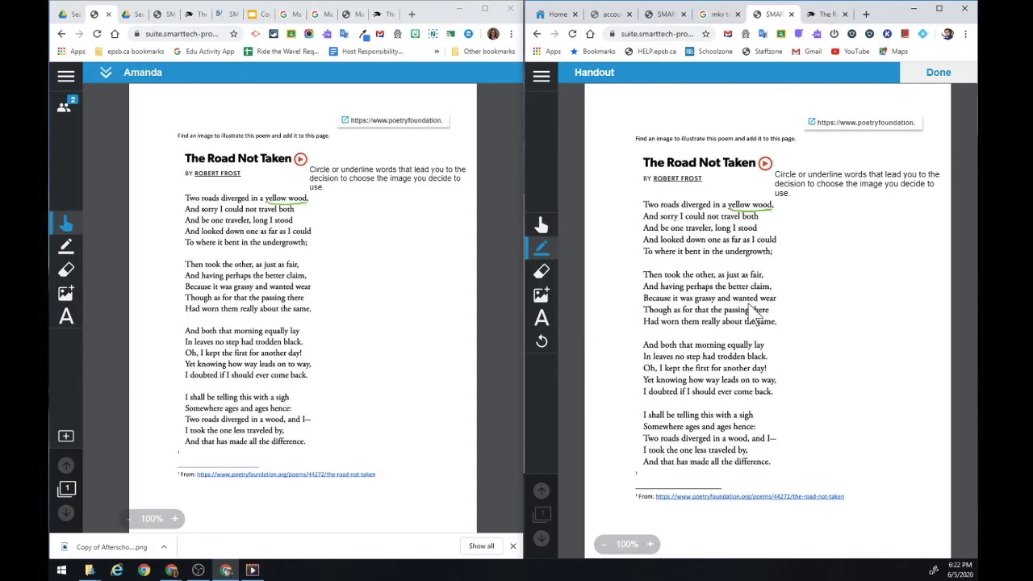
pyautogui.moveTo(695, 303); pyautogui.dragTo(718, 305)
pyautogui.moveTo(692, 349); pyautogui.dragTo(725, 351)
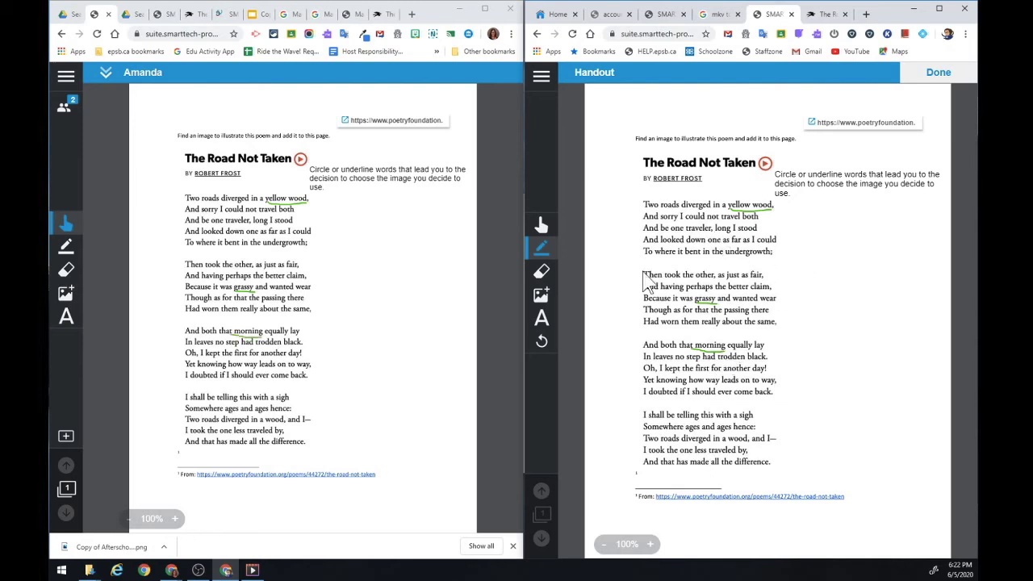
pyautogui.click(542, 297)
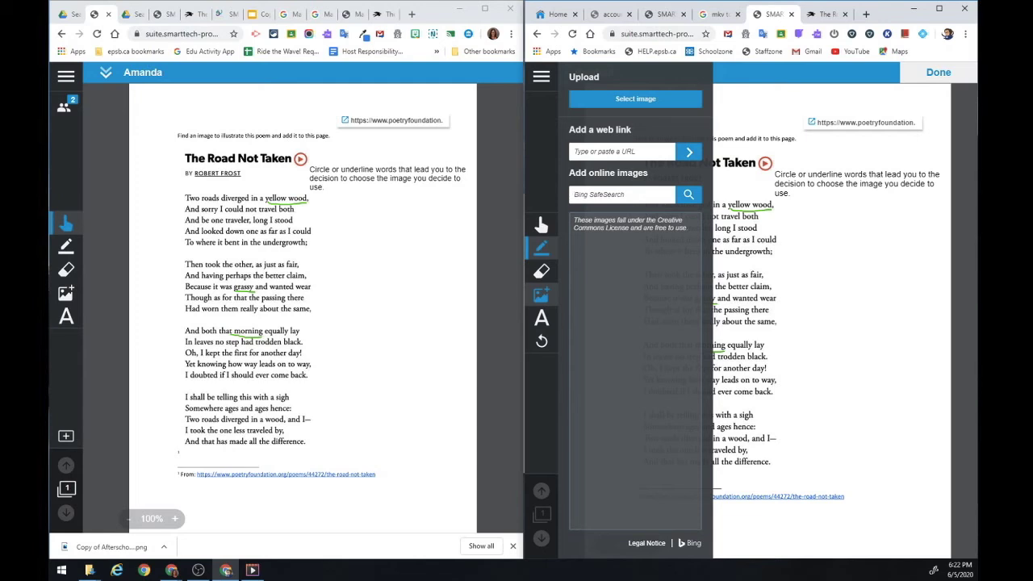
# Search online images for 'yellow wood grass', narrow it to 'yellow wood', and insert the autumn forest photo.
pyautogui.write('yellow wood grass')
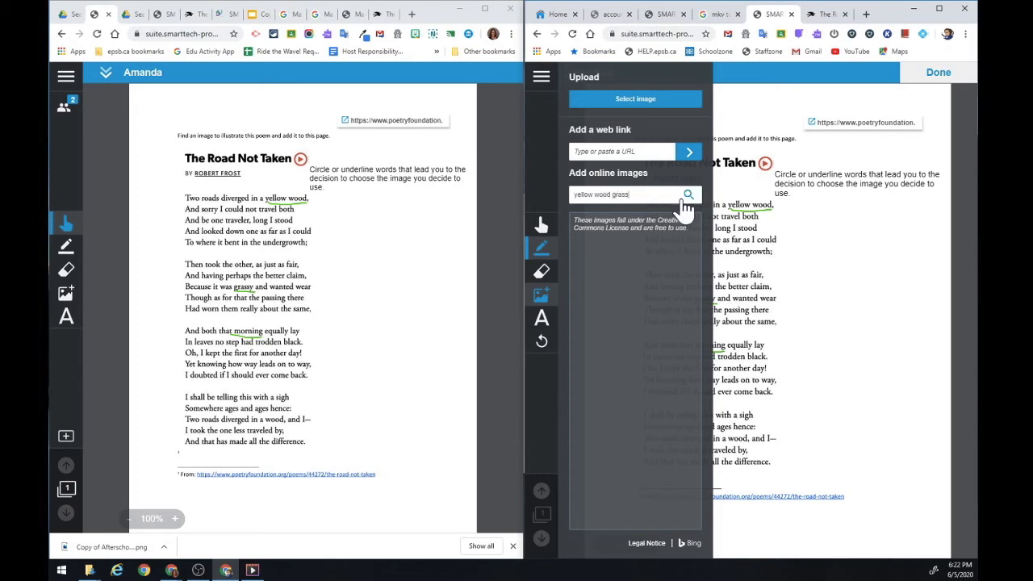
pyautogui.click(686, 198)
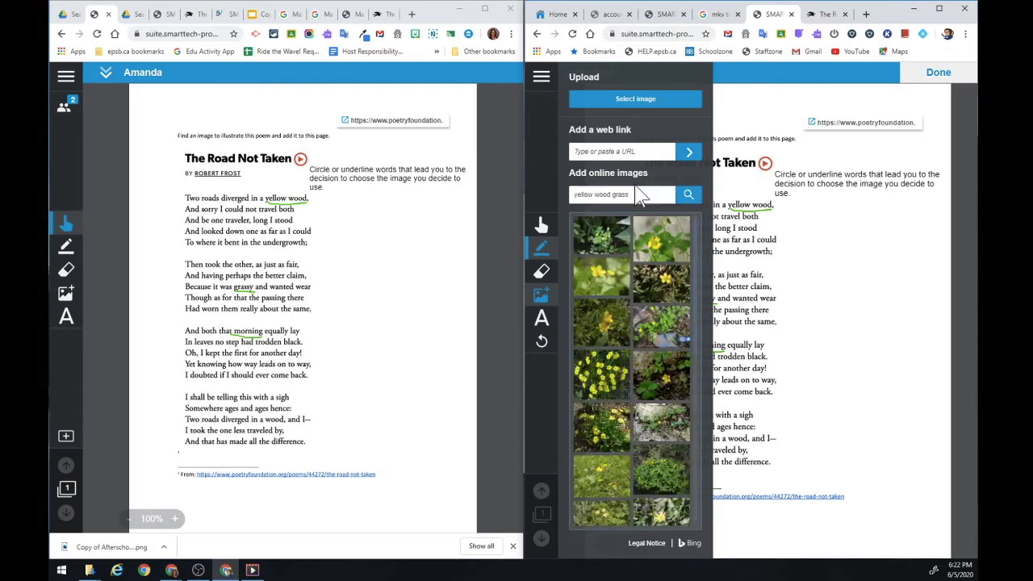
pyautogui.tripleClick(624, 194)
pyautogui.press('BackSpace')
pyautogui.write('yellow wood')
pyautogui.press('Return')
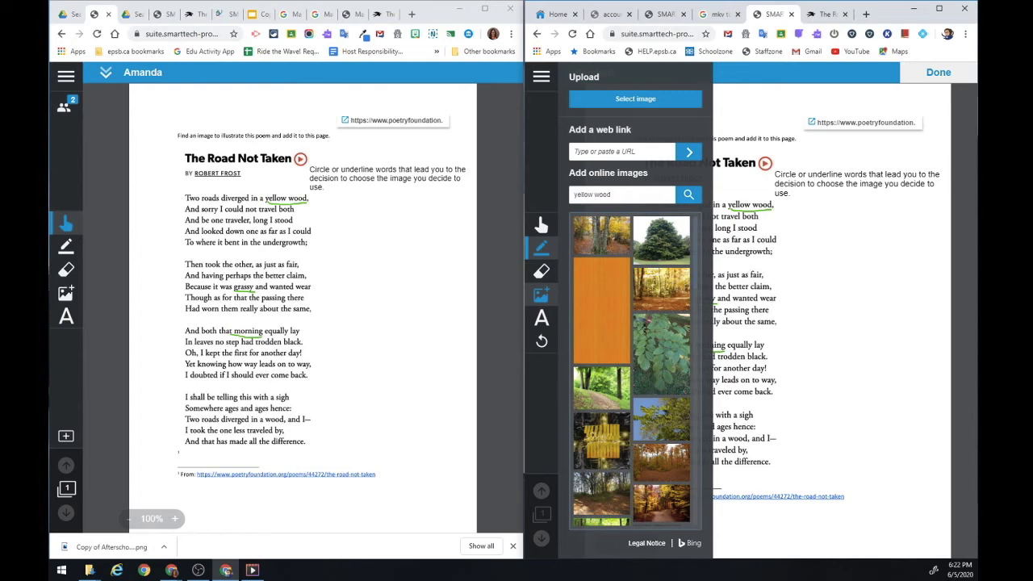
pyautogui.click(669, 301)
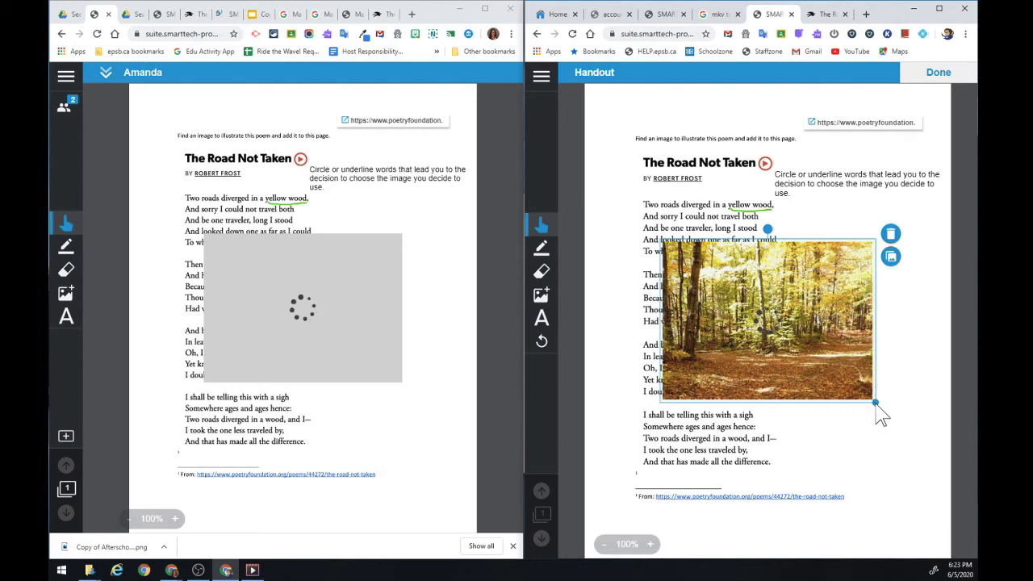
# Shrink the forest photo, move it into the right margin, and place a duplicate below it.
pyautogui.moveTo(875, 402); pyautogui.dragTo(775, 327)
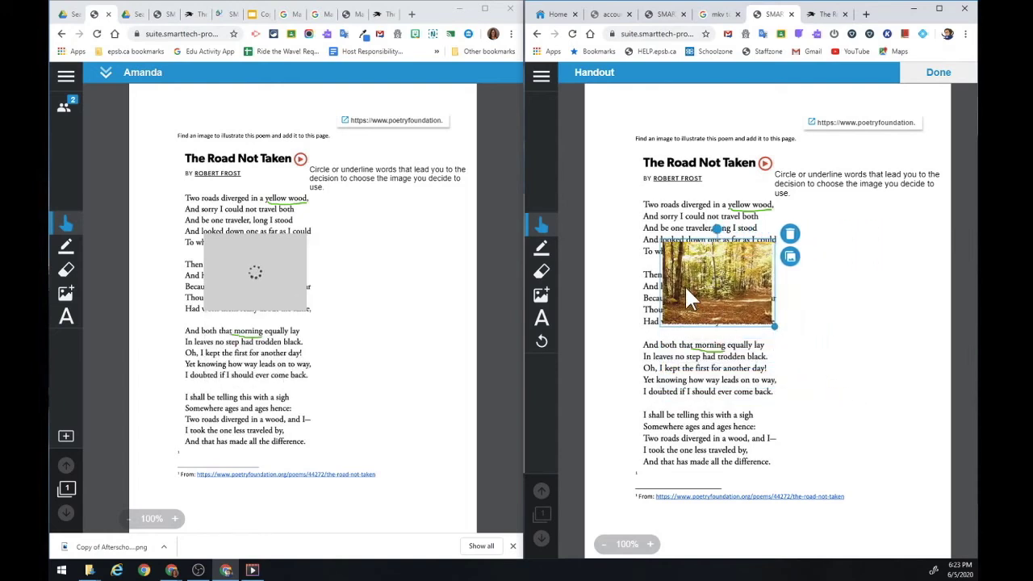
pyautogui.moveTo(689, 289); pyautogui.dragTo(816, 277)
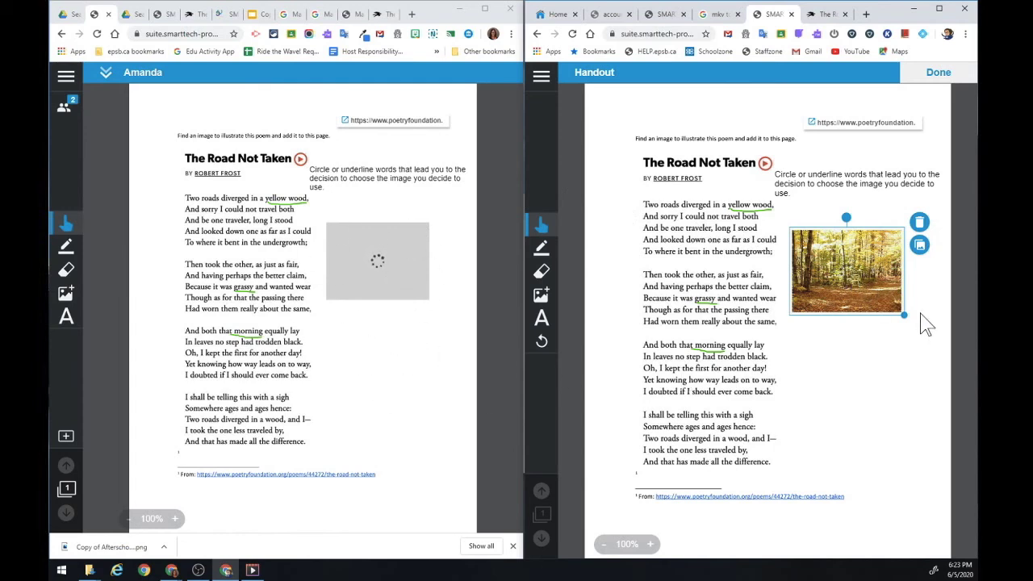
pyautogui.click(920, 247)
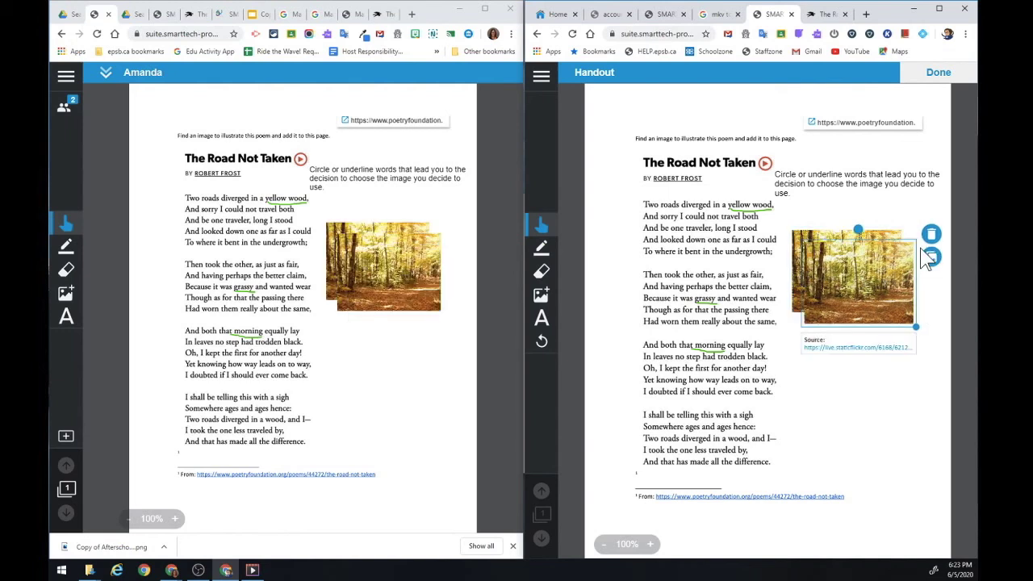
pyautogui.moveTo(848, 274); pyautogui.dragTo(849, 373)
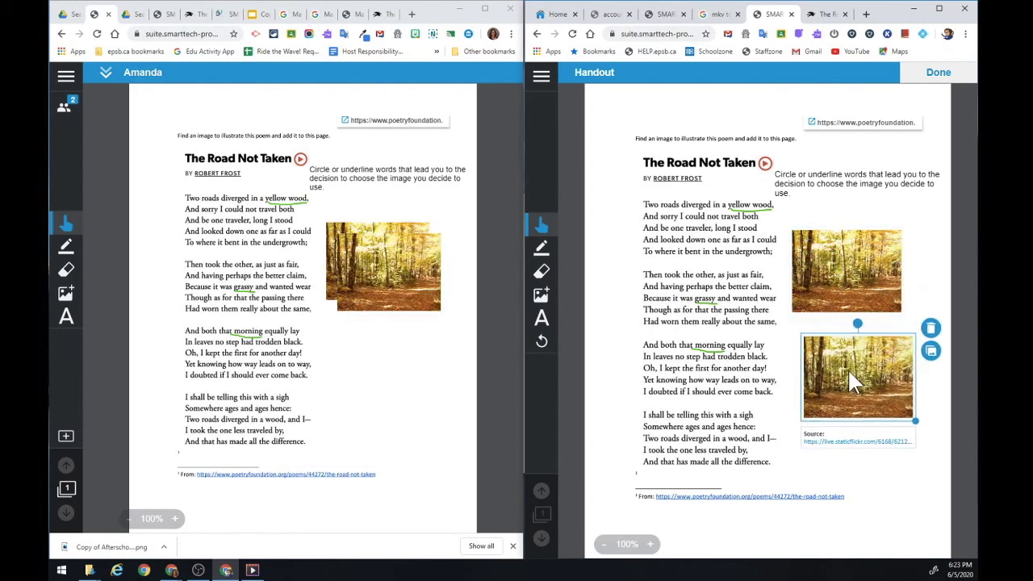
# Delete the duplicate photo and go back to the student progress list.
pyautogui.click(930, 331)
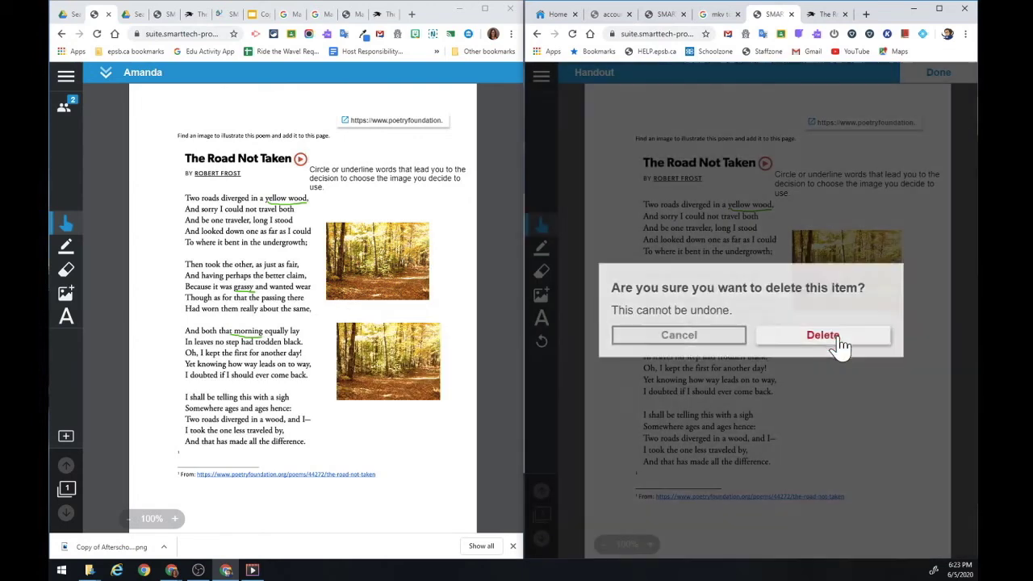
pyautogui.click(840, 343)
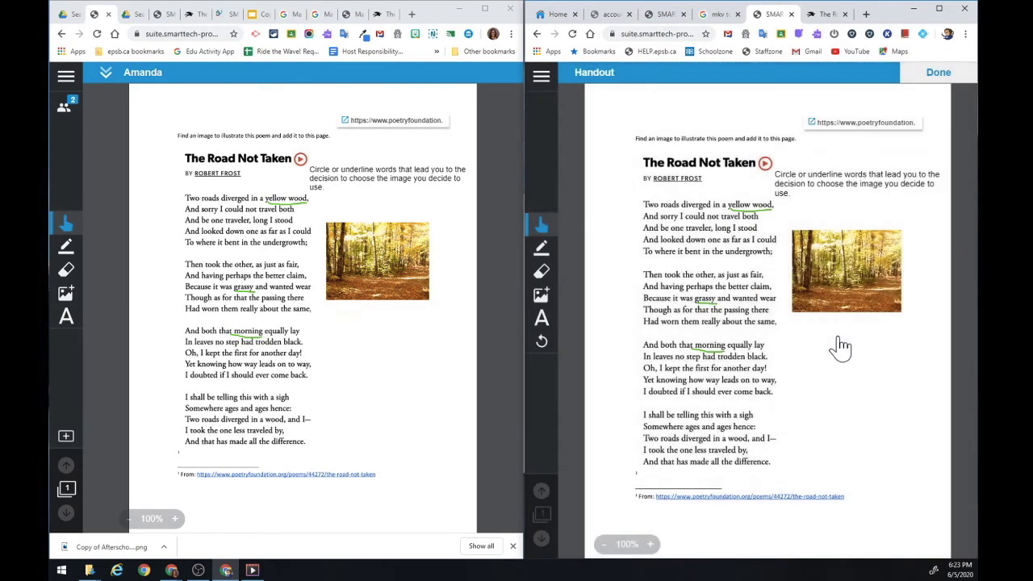
pyautogui.click(848, 264)
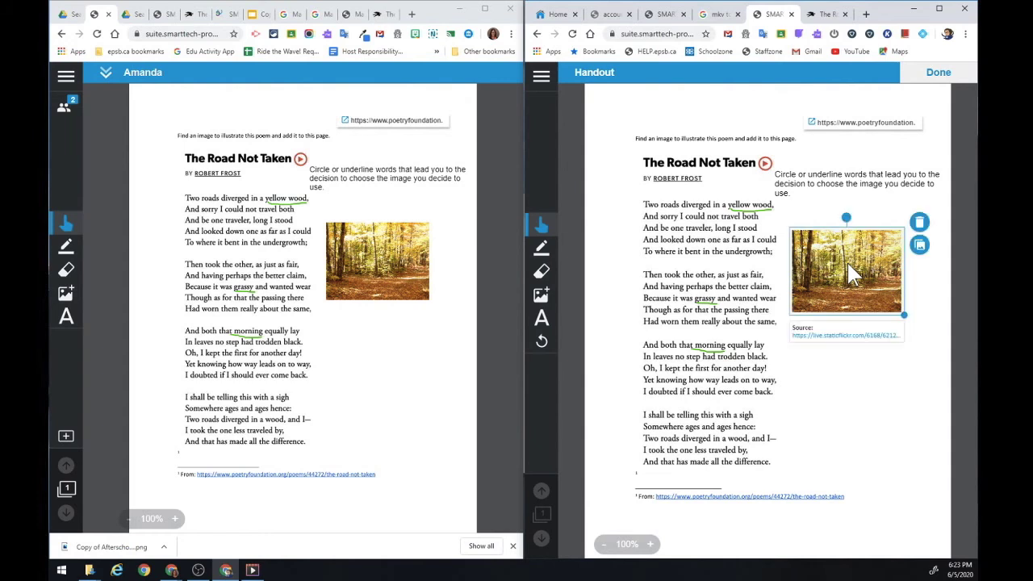
pyautogui.click(848, 395)
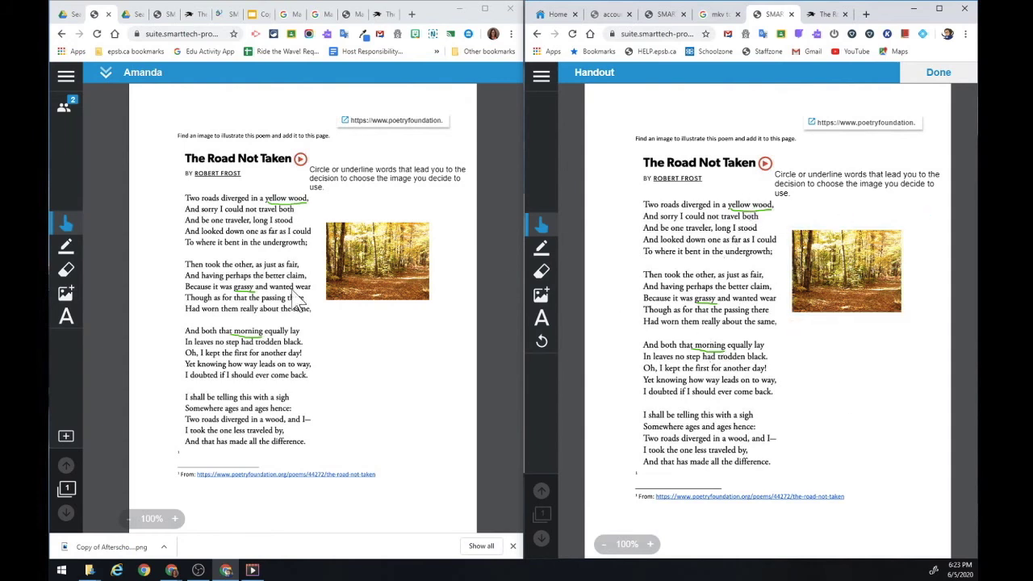
pyautogui.click(108, 71)
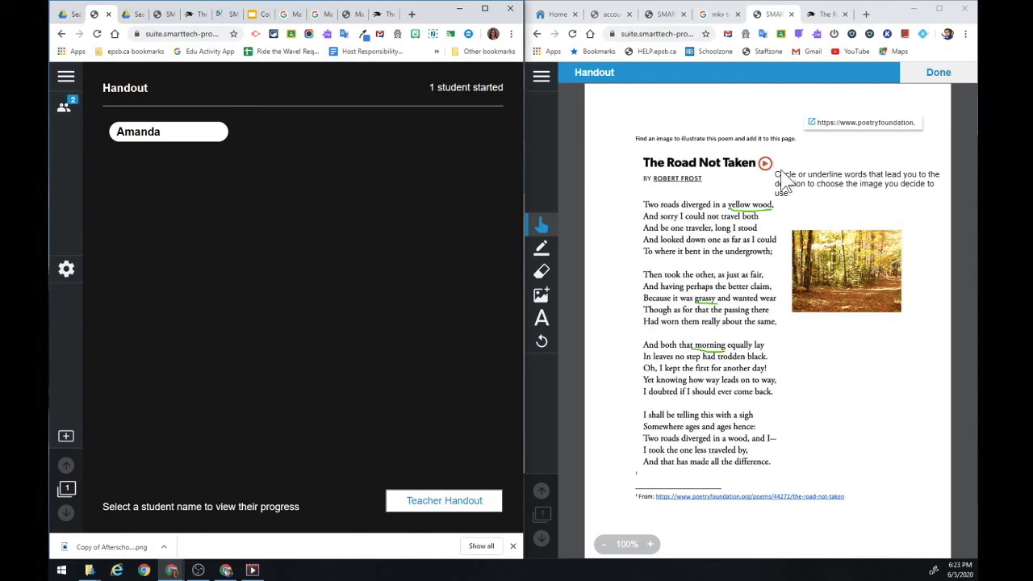
# Submit the finished handout with Done in the student window.
pyautogui.click(941, 74)
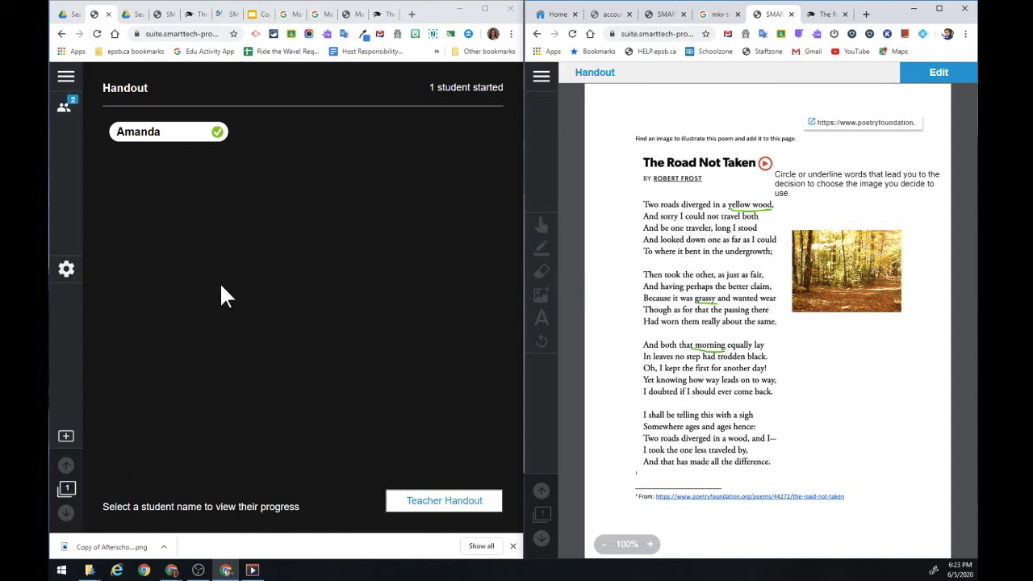
# Add a blank second page, draw a short pen line on it, then return to the Handout's student progress.
pyautogui.click(68, 440)
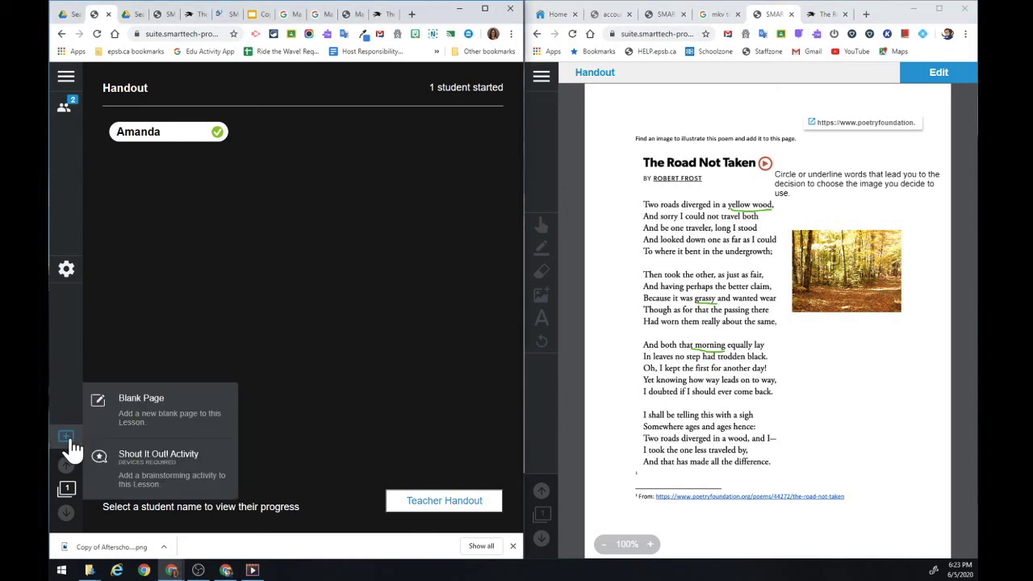
pyautogui.click(126, 418)
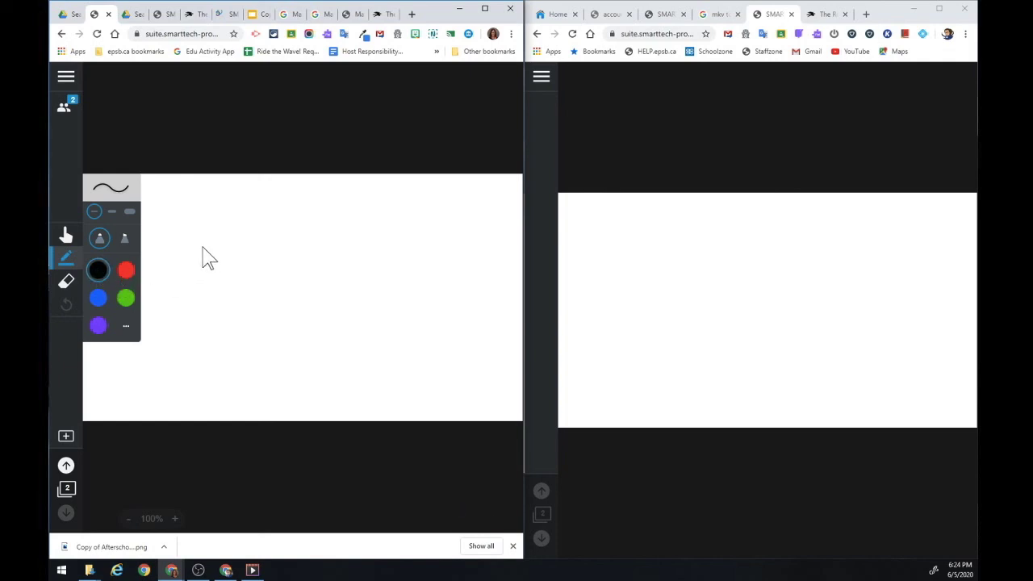
pyautogui.moveTo(202, 247); pyautogui.dragTo(250, 246)
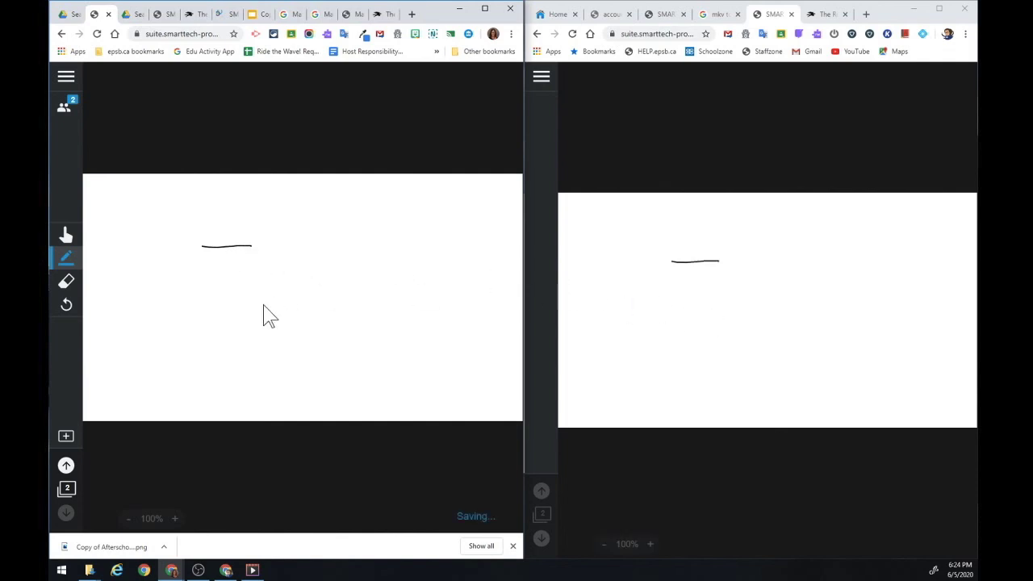
pyautogui.click(66, 475)
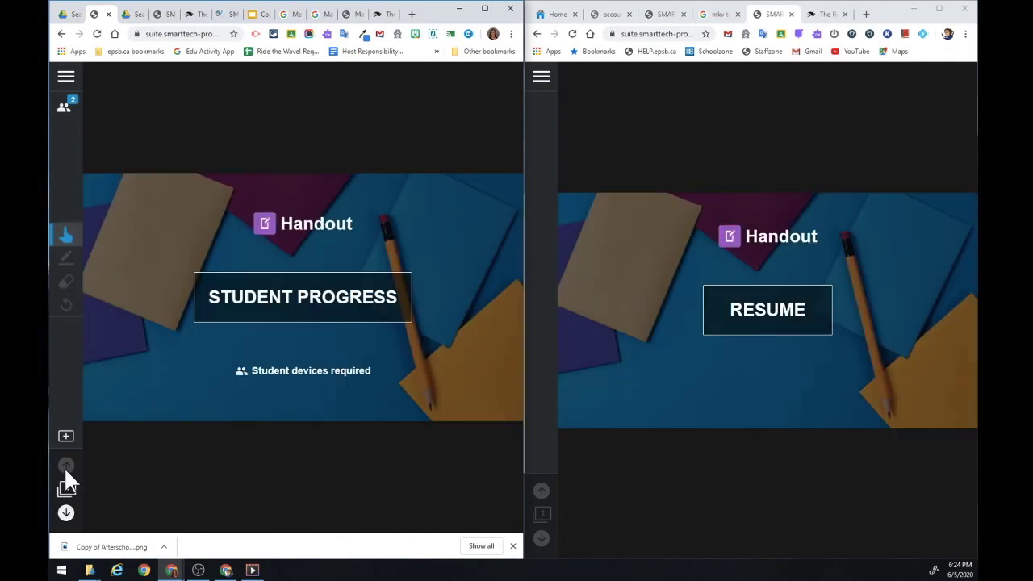
pyautogui.click(277, 312)
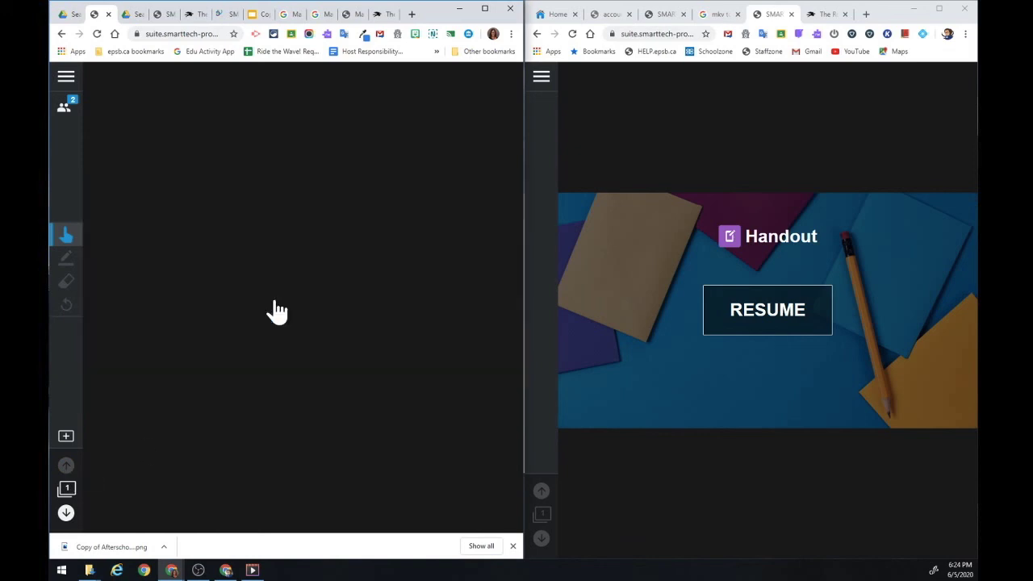